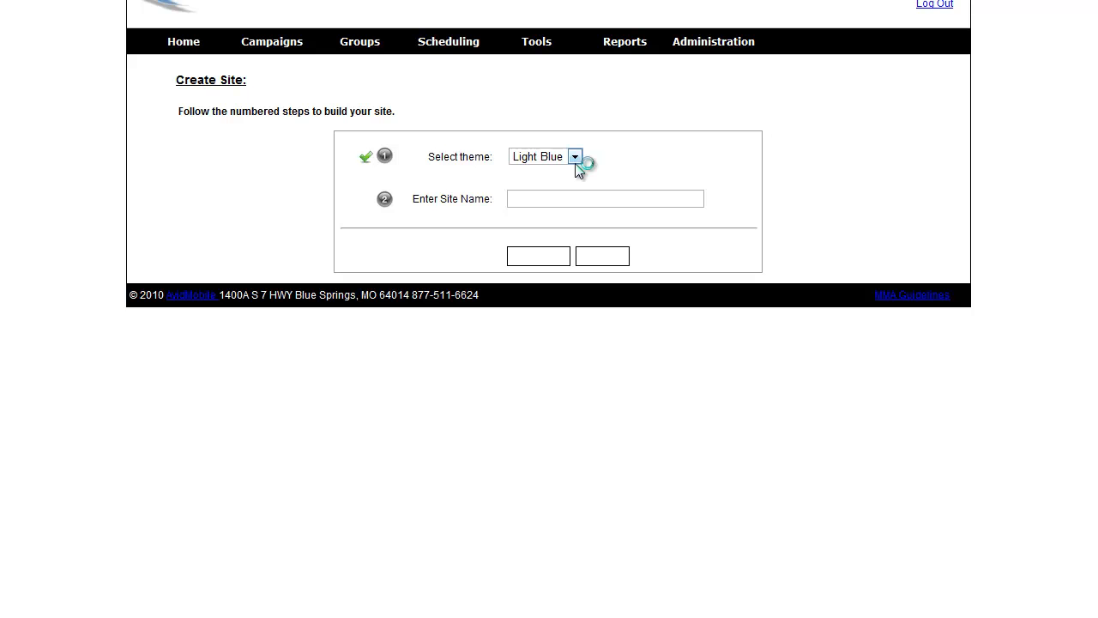
Step: Set the site theme to Light Grey, name the site "Frankie's Italian" and save it
left_click(575, 160)
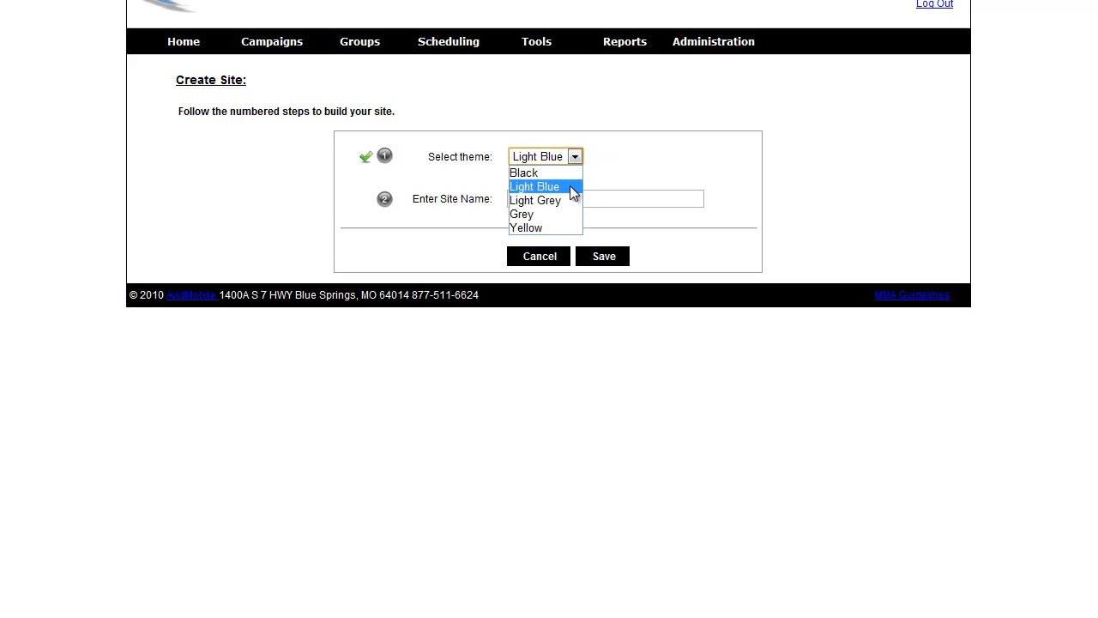
left_click(570, 197)
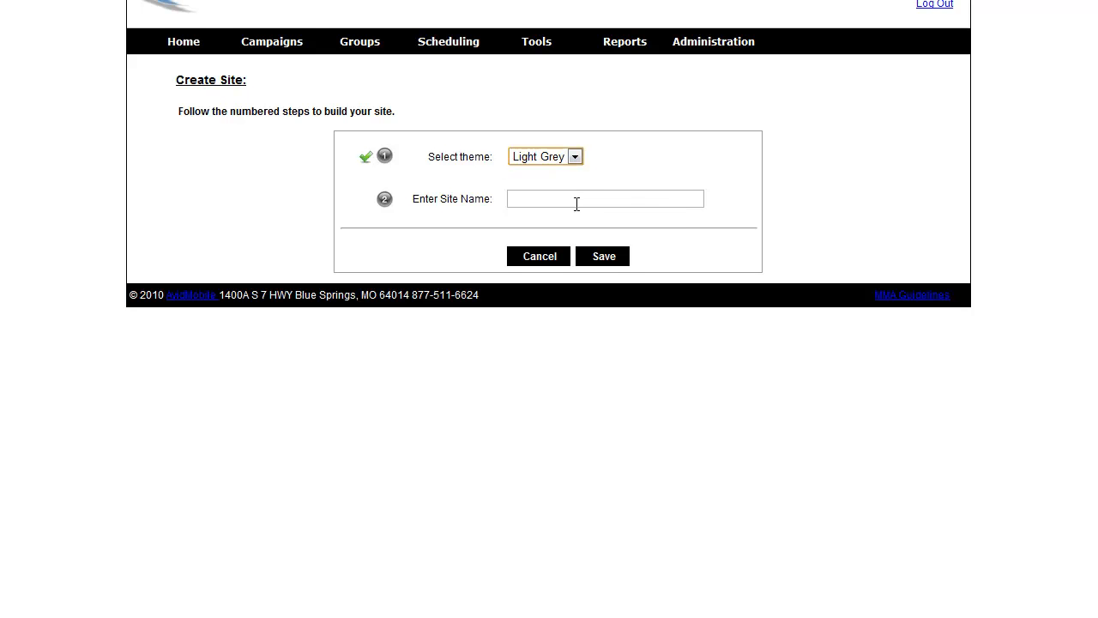
left_click(569, 202)
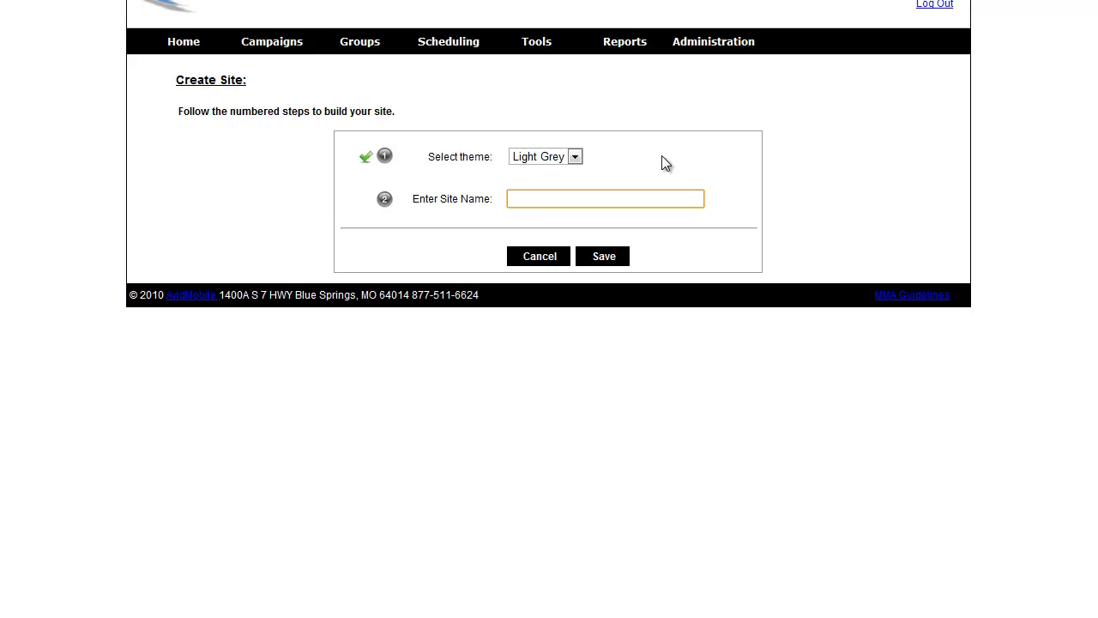
type("Frankie's Italian")
left_click(605, 262)
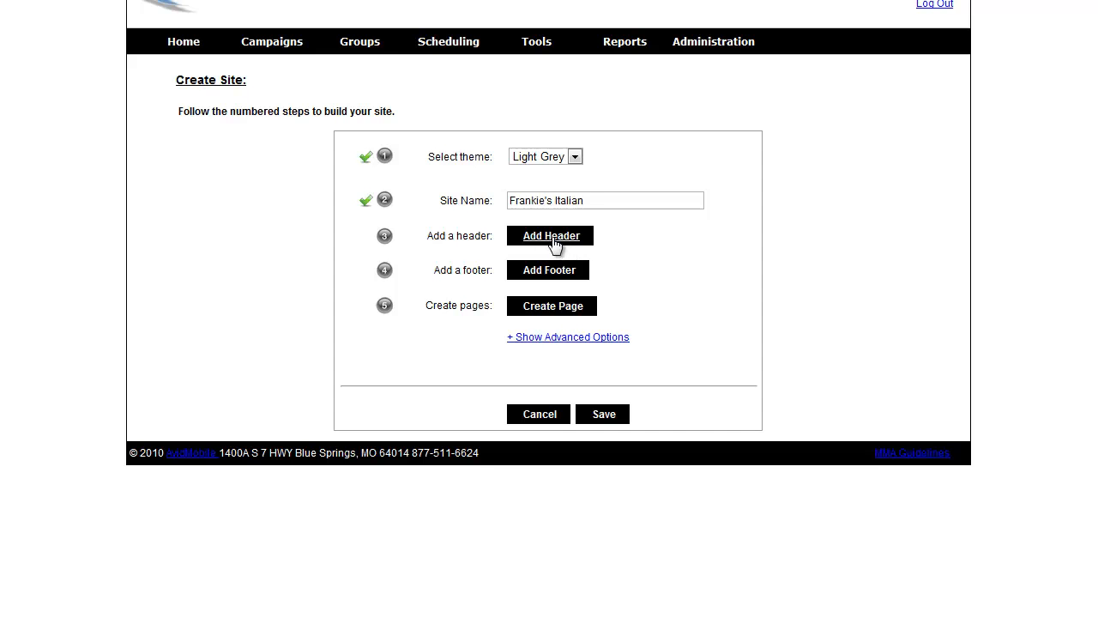
Step: Add a site header that uses the image file "frankies header" and save it
left_click(552, 237)
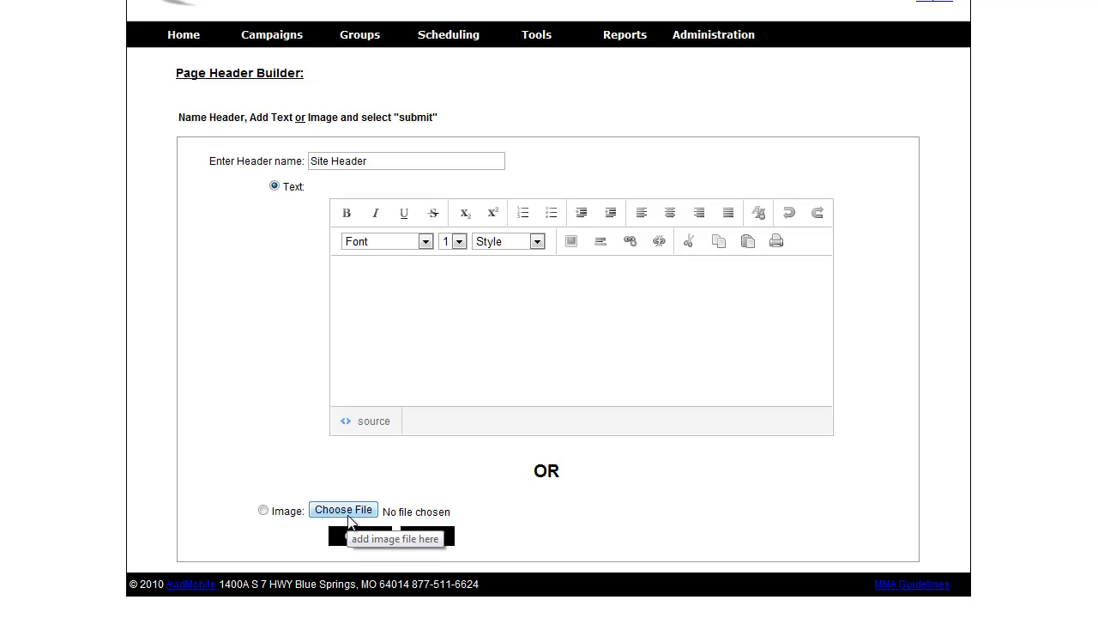
left_click(263, 510)
left_click(339, 510)
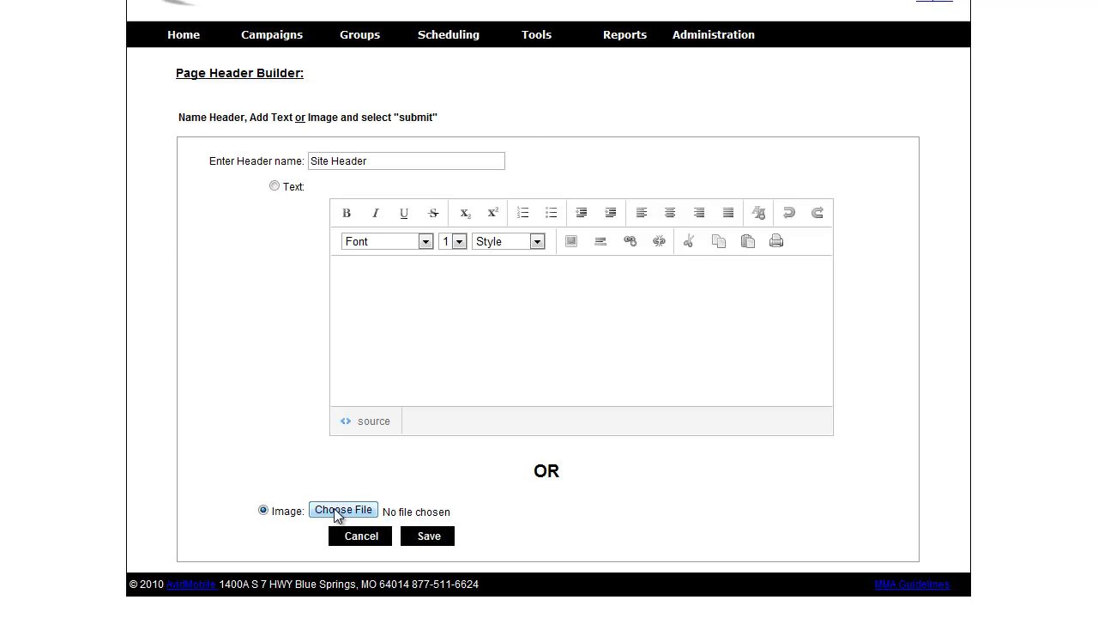
left_click_drag(508, 20, 507, 101)
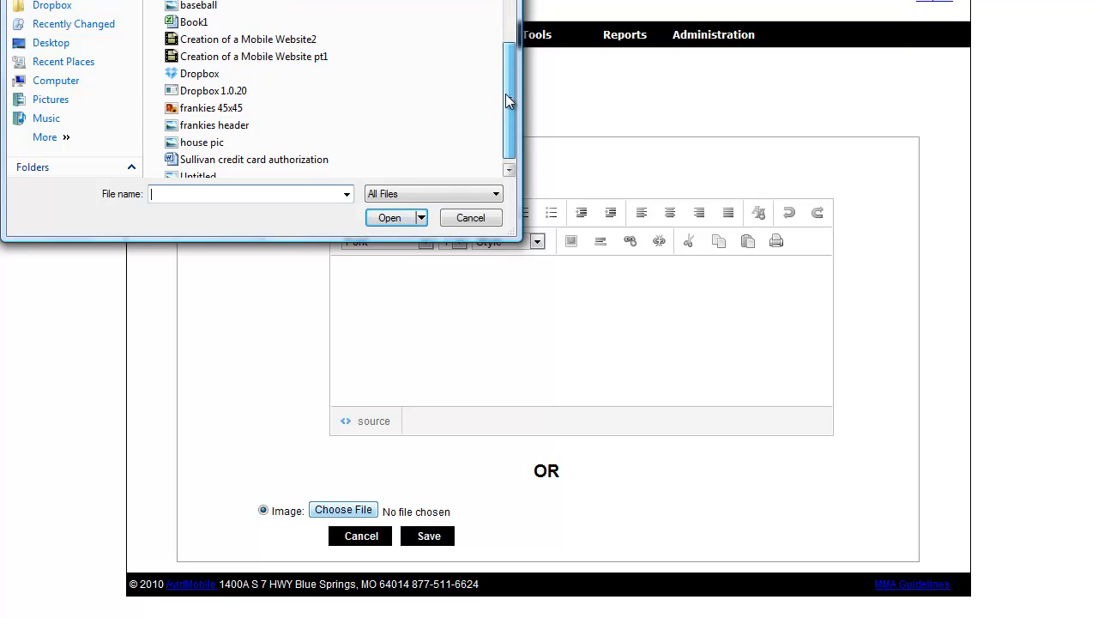
double_click(217, 123)
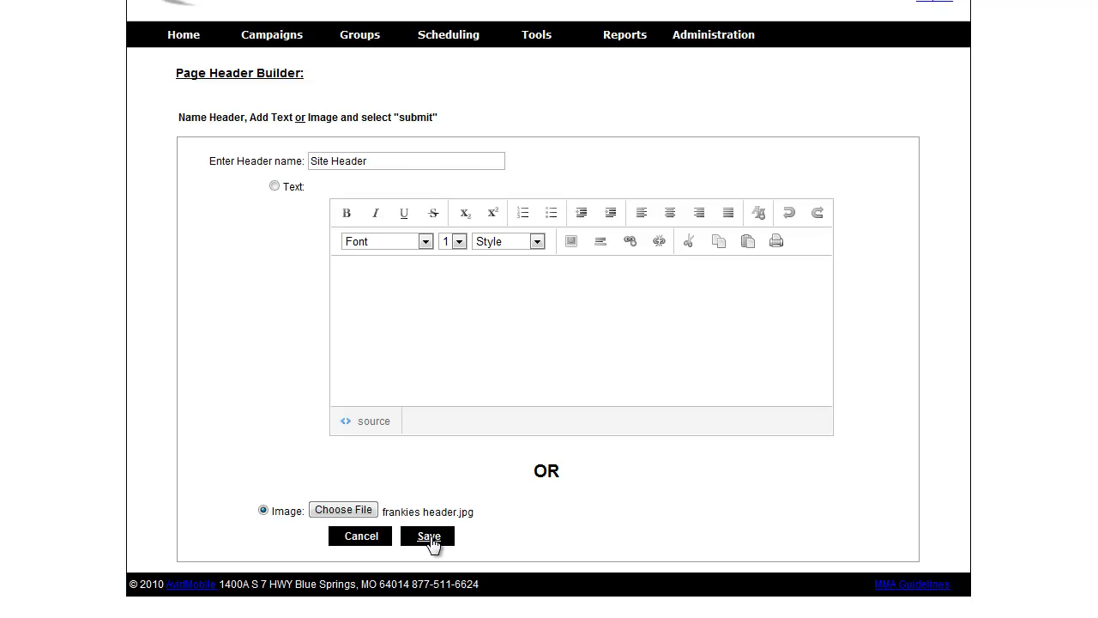
left_click(429, 537)
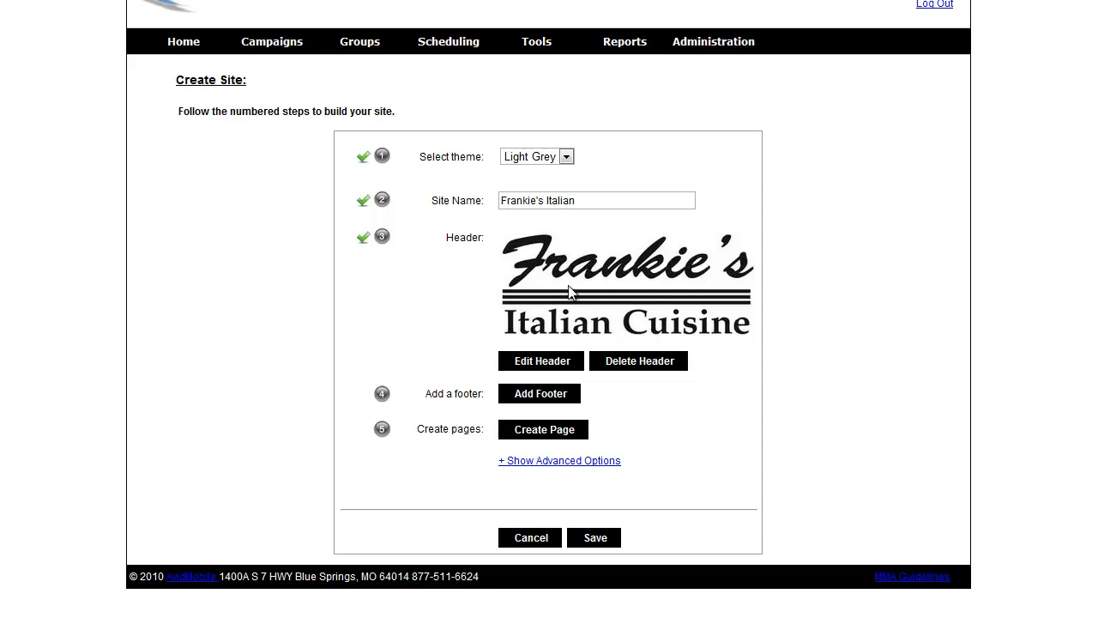
Step: Add a site footer with the text "Frankie's 2011"
left_click(530, 395)
left_click(412, 320)
type("F")
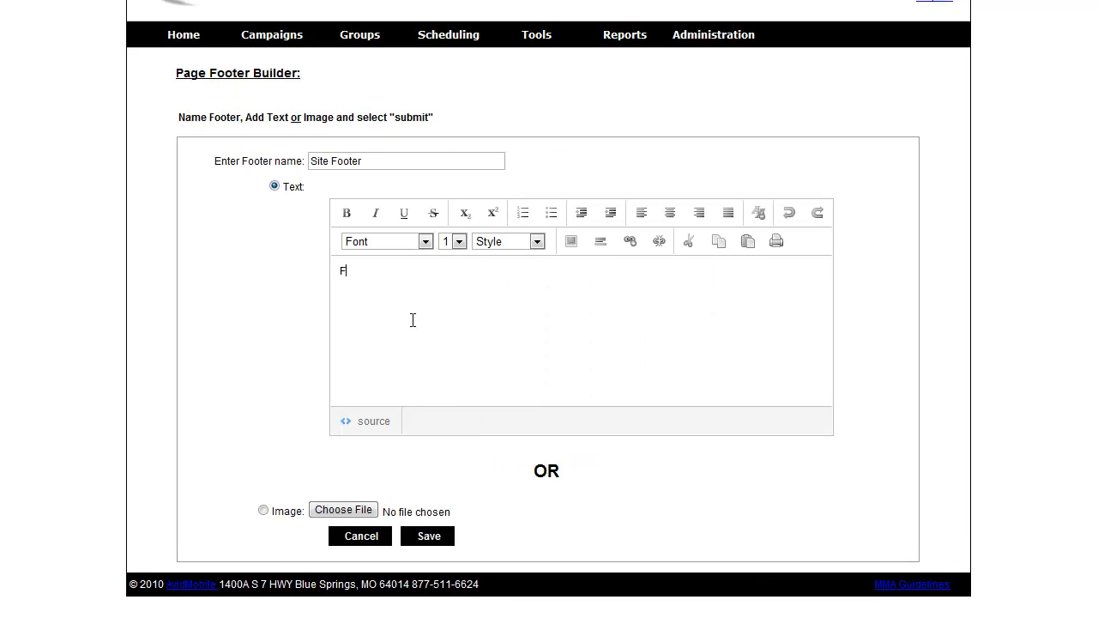
type("rankie's")
key("BackSpace")
type("'s 2011")
Step: Format the footer text in Arial at size 2 and save the footer
left_click_drag(429, 270, 375, 248)
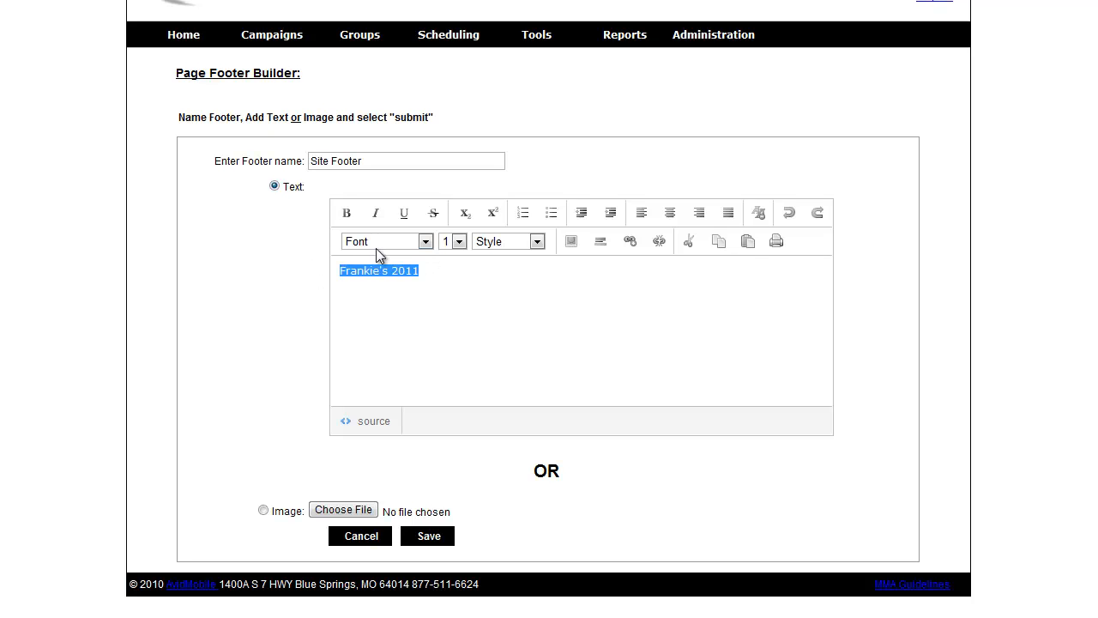
left_click(426, 241)
left_click(394, 288)
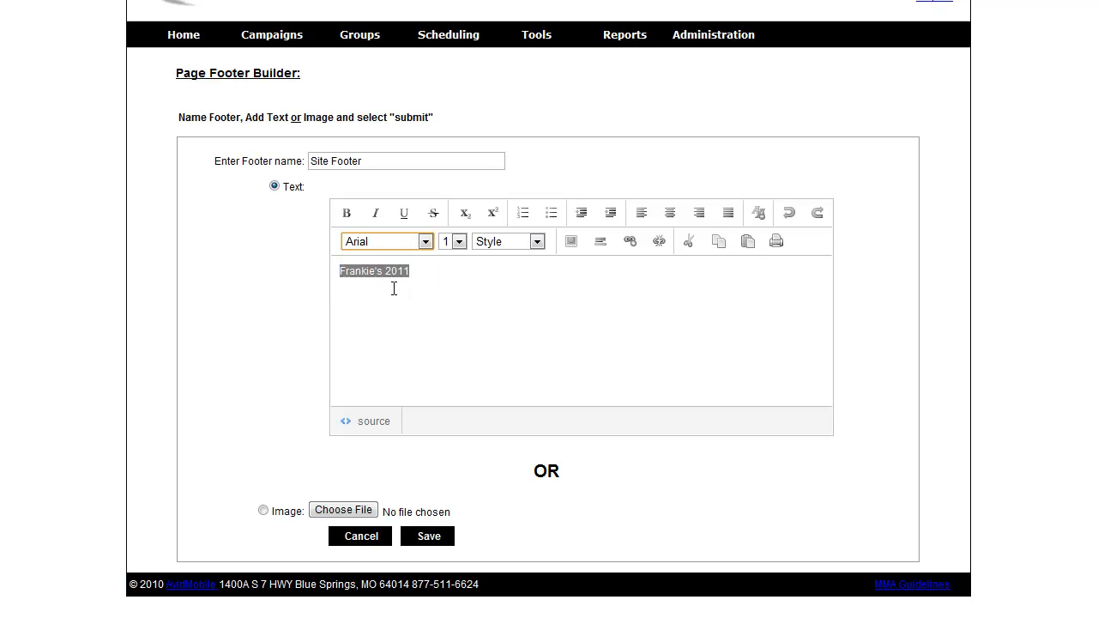
left_click(459, 242)
left_click(458, 271)
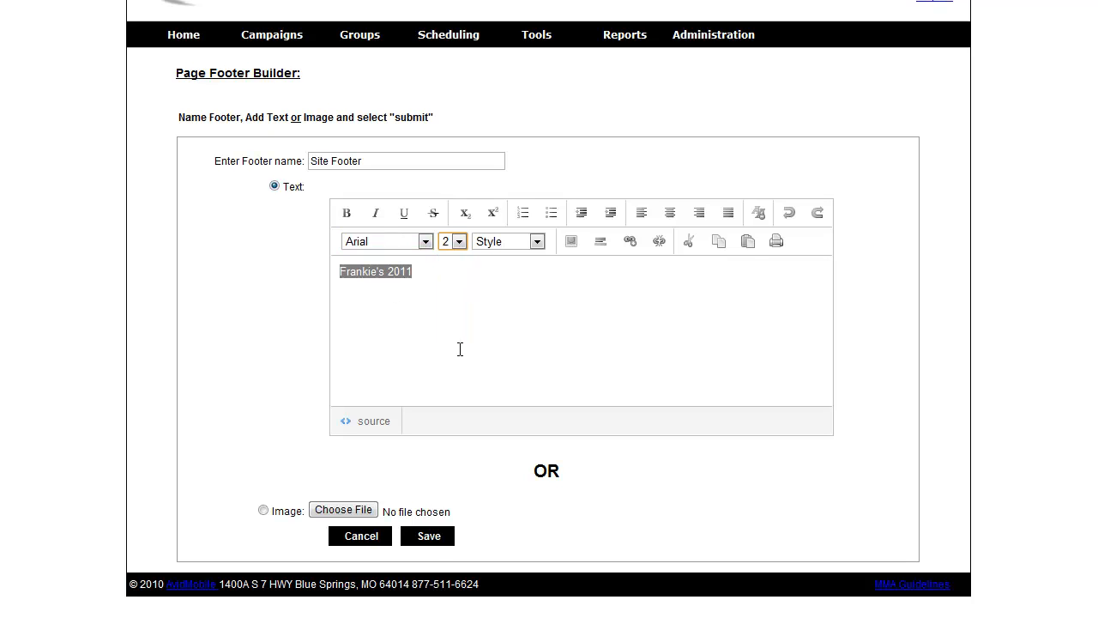
left_click(430, 540)
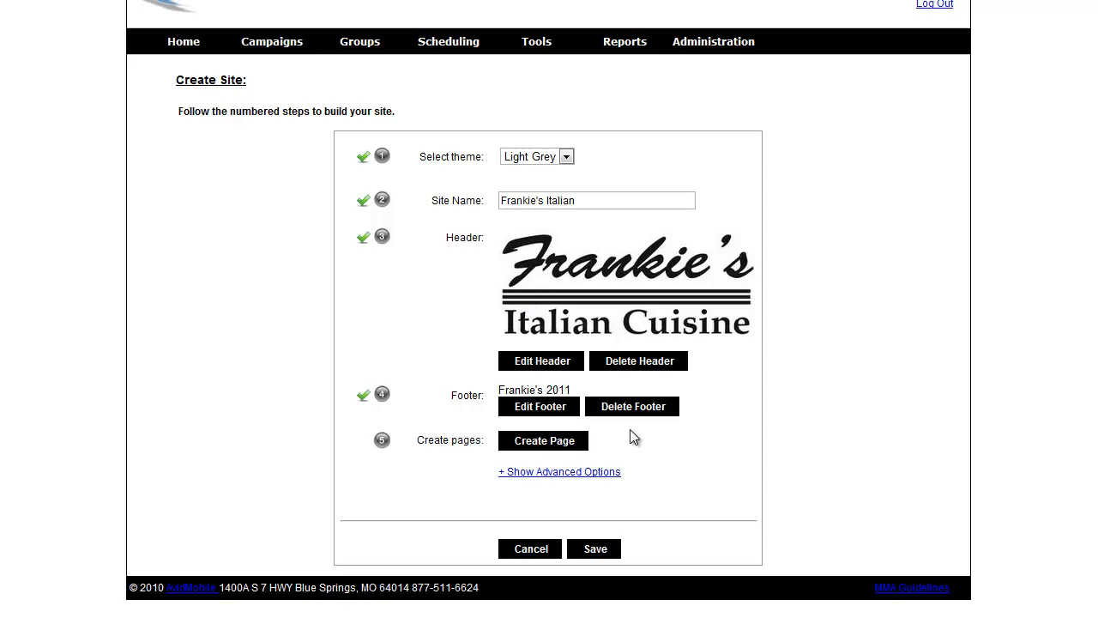
Step: Create a new page and start a new text component for it named "Home page copy"
left_click(539, 444)
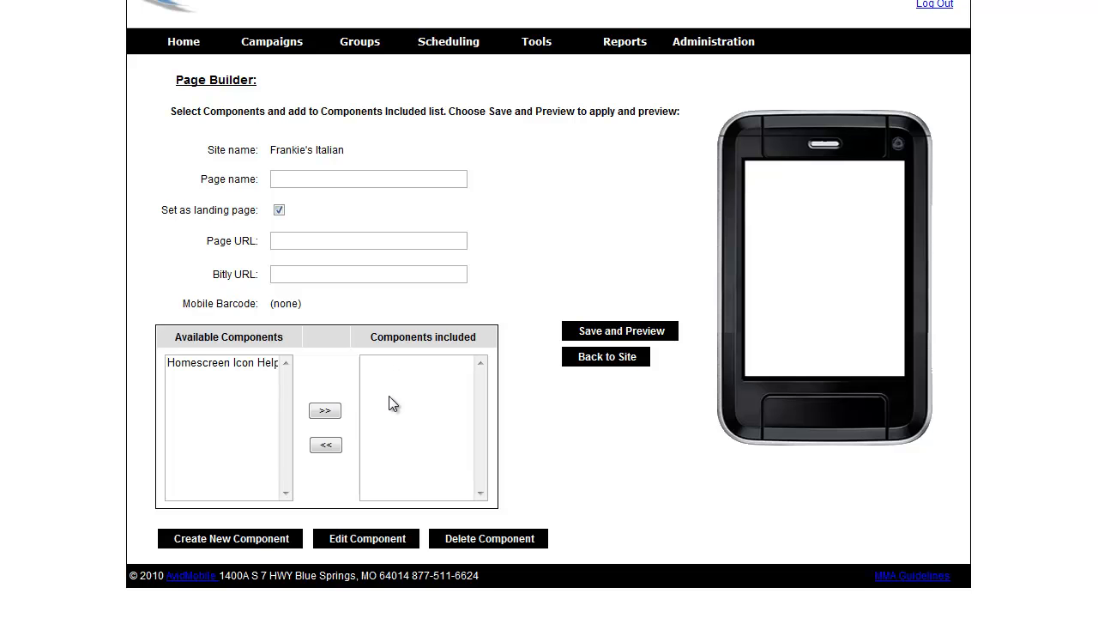
left_click(249, 539)
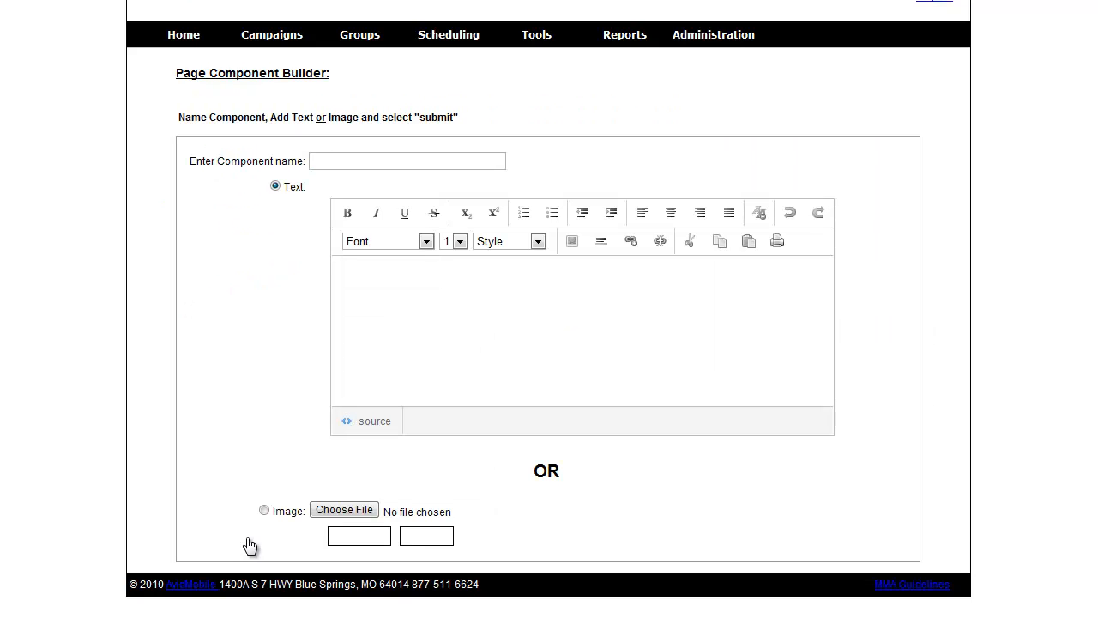
left_click(347, 160)
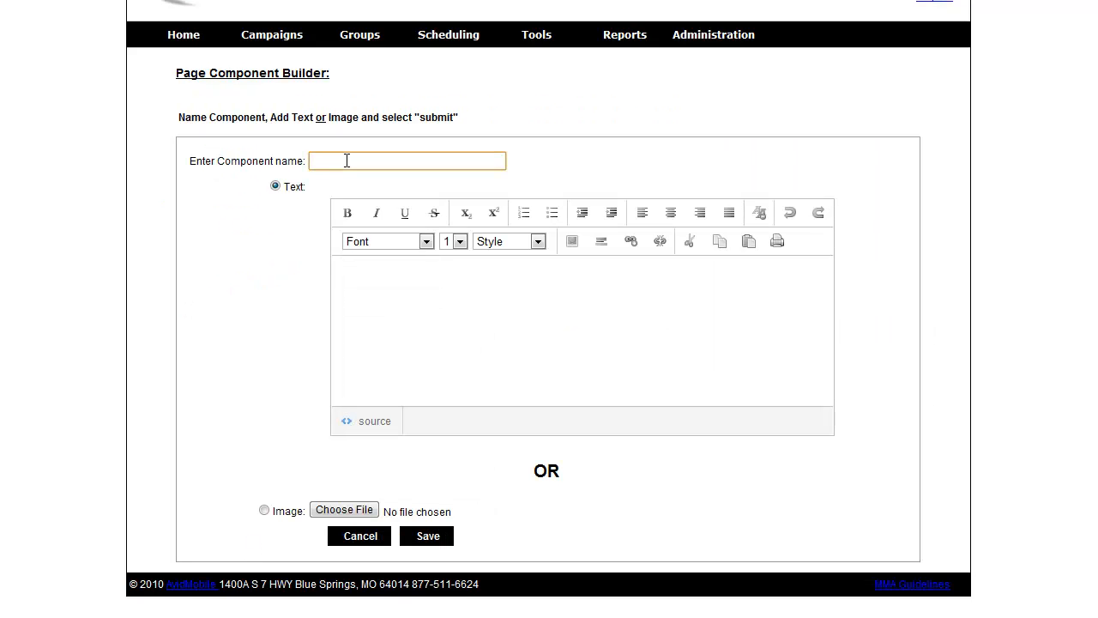
type("Home page co")
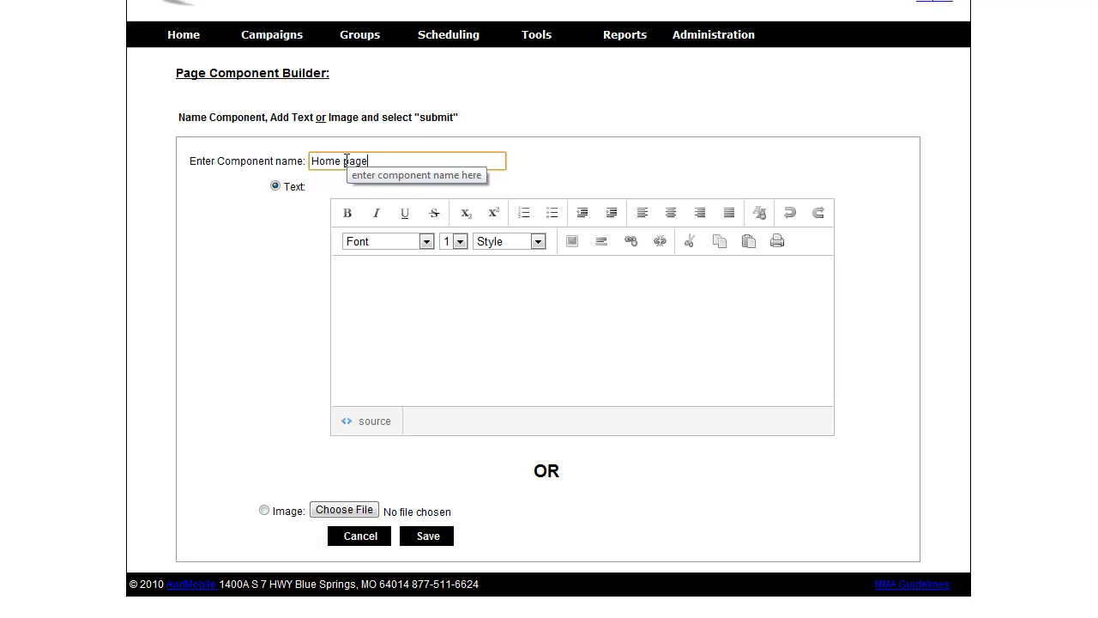
type("py")
left_click(419, 284)
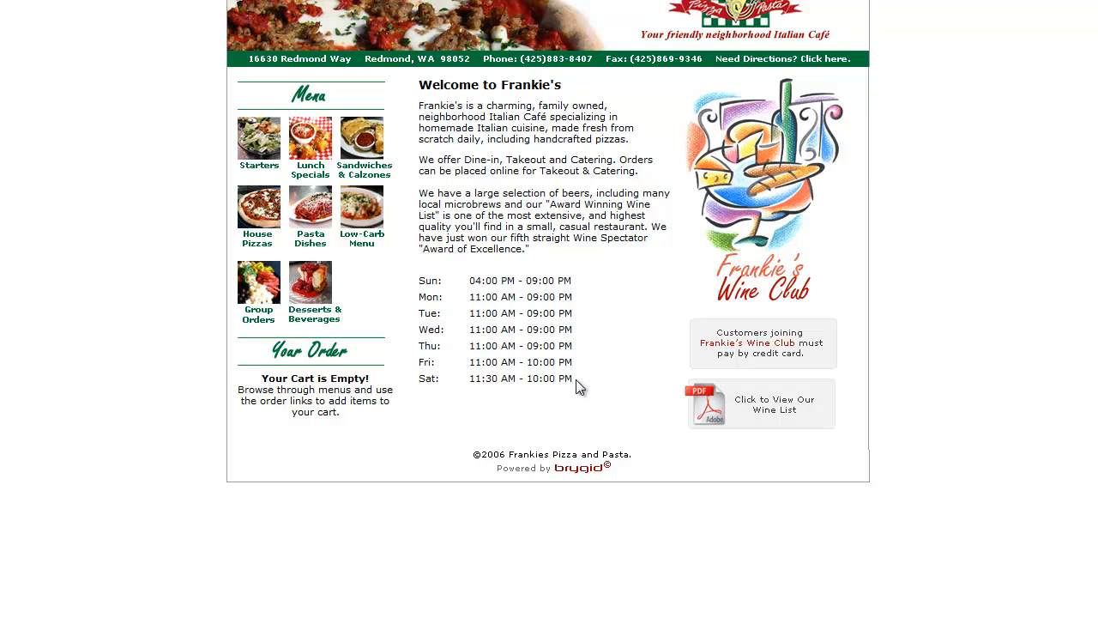
Step: Switch to the Frankie's restaurant website and copy the text from the "Welcome to Frankie's" heading through the Saturday opening hours
left_click_drag(573, 379, 420, 83)
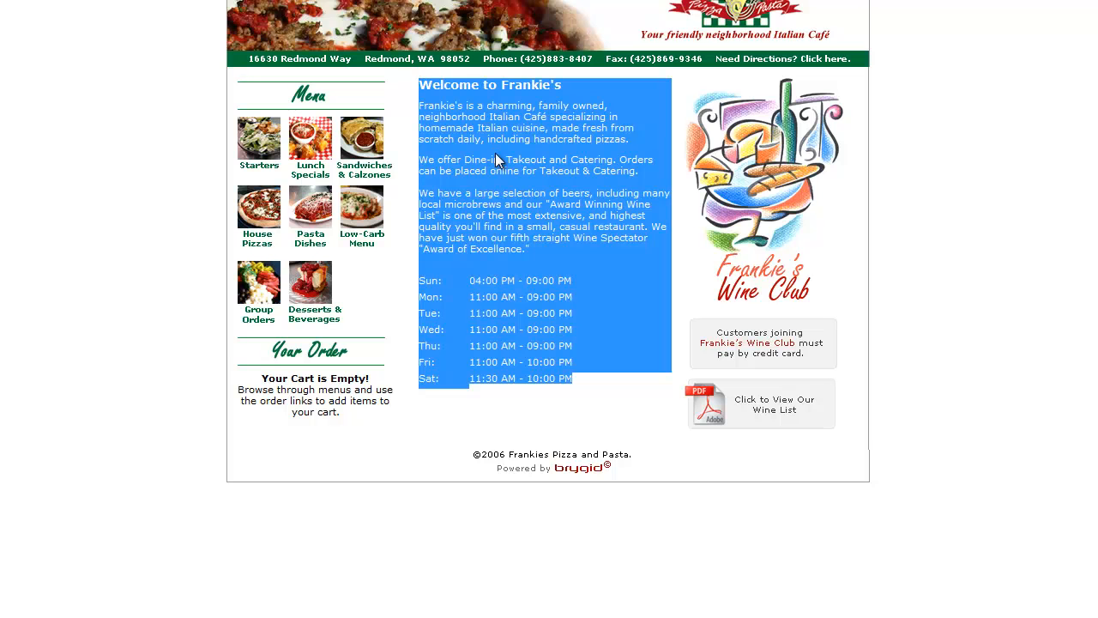
right_click(487, 128)
left_click(525, 136)
Step: Open WordPad, paste the website text into the blank document, and copy all of it from there
key("super")
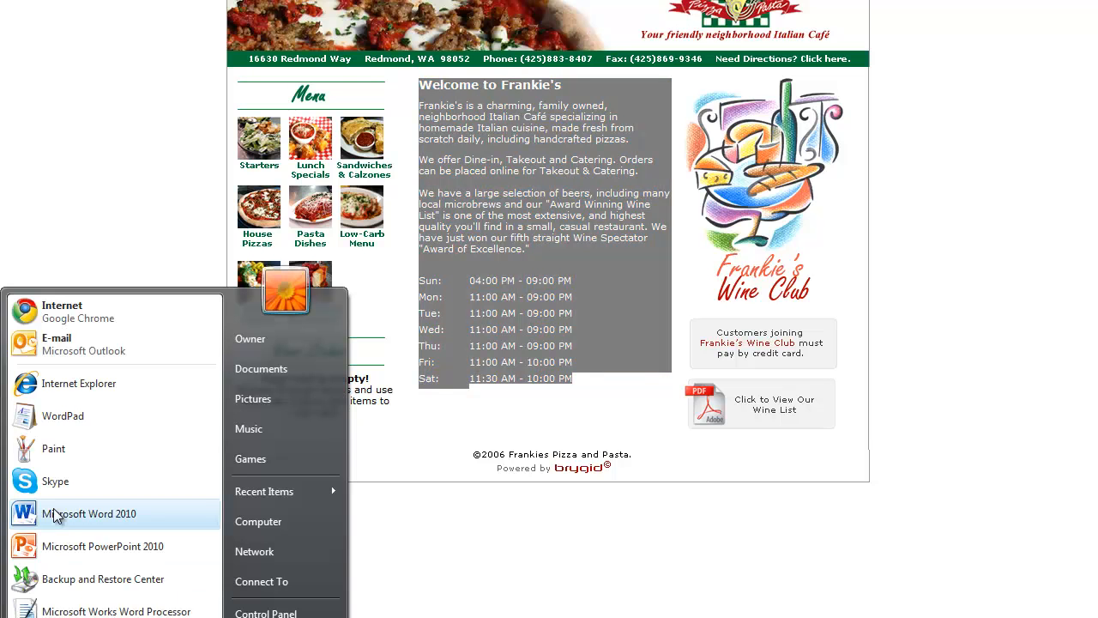
left_click(63, 417)
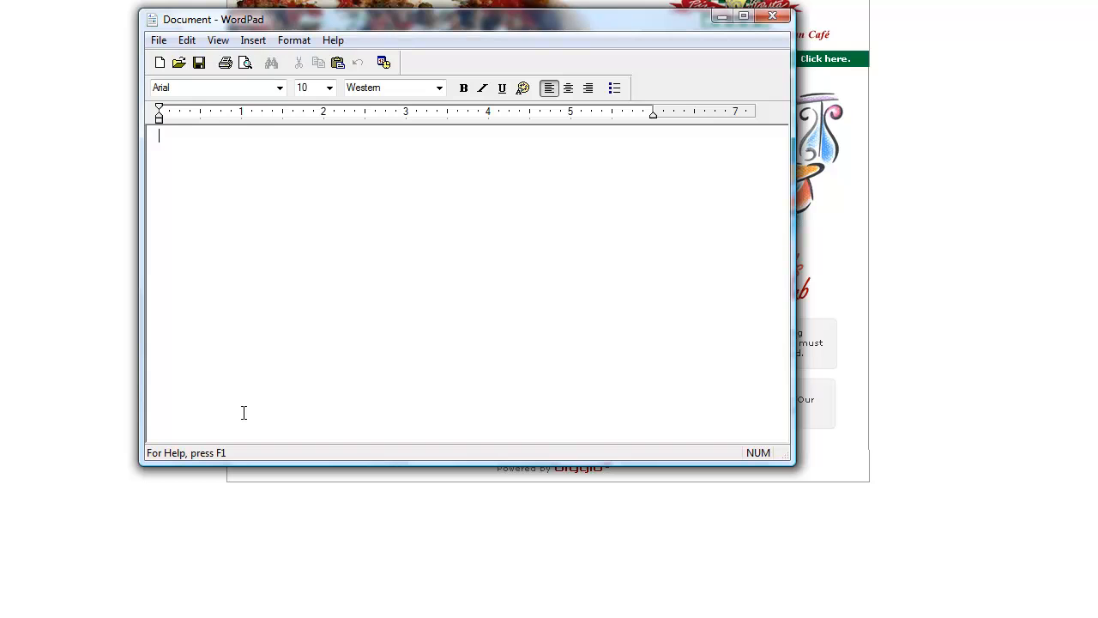
key("ctrl+v")
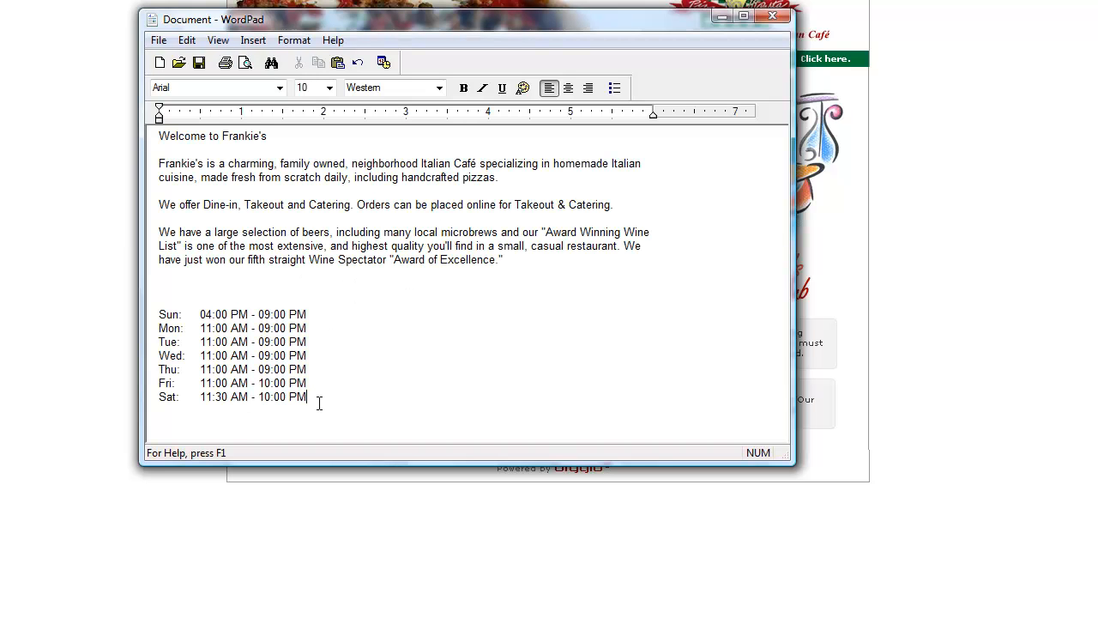
left_click_drag(309, 396, 159, 130)
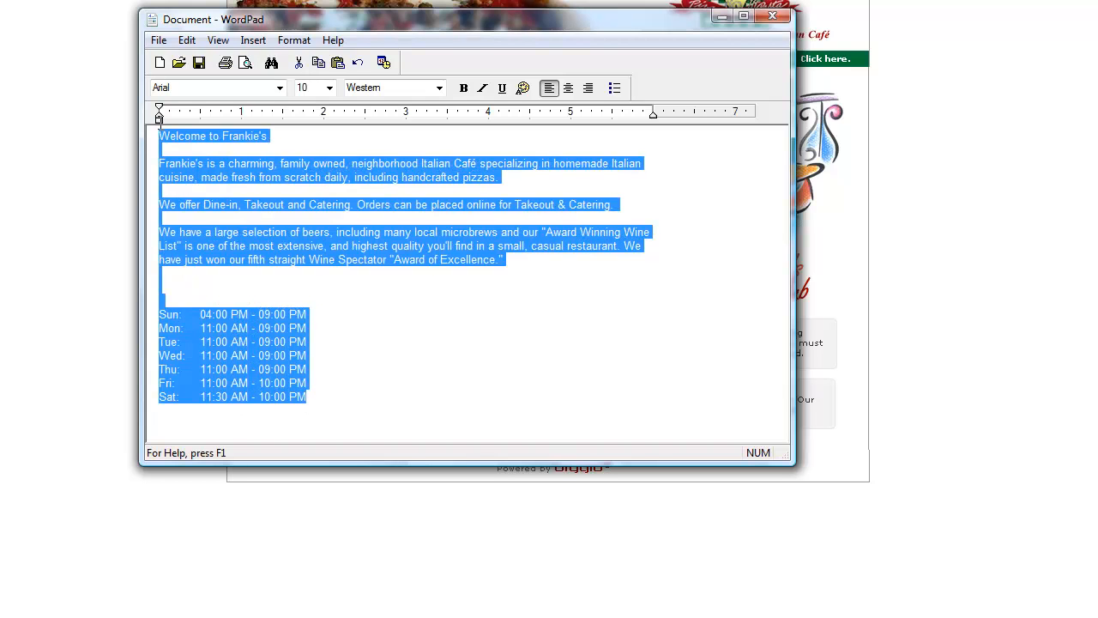
right_click(237, 171)
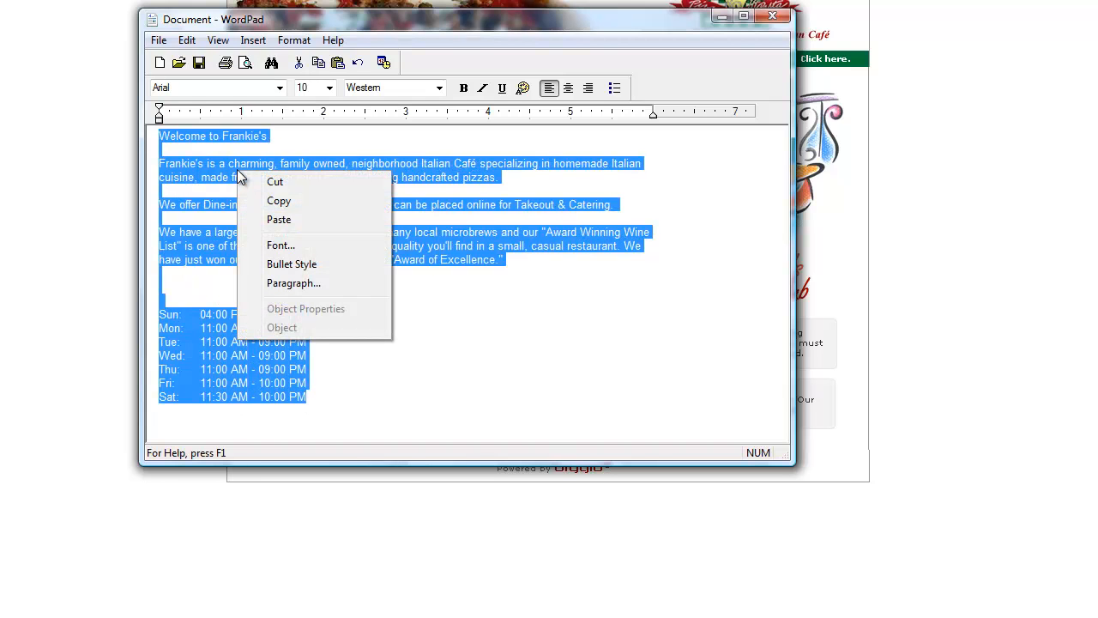
left_click(276, 203)
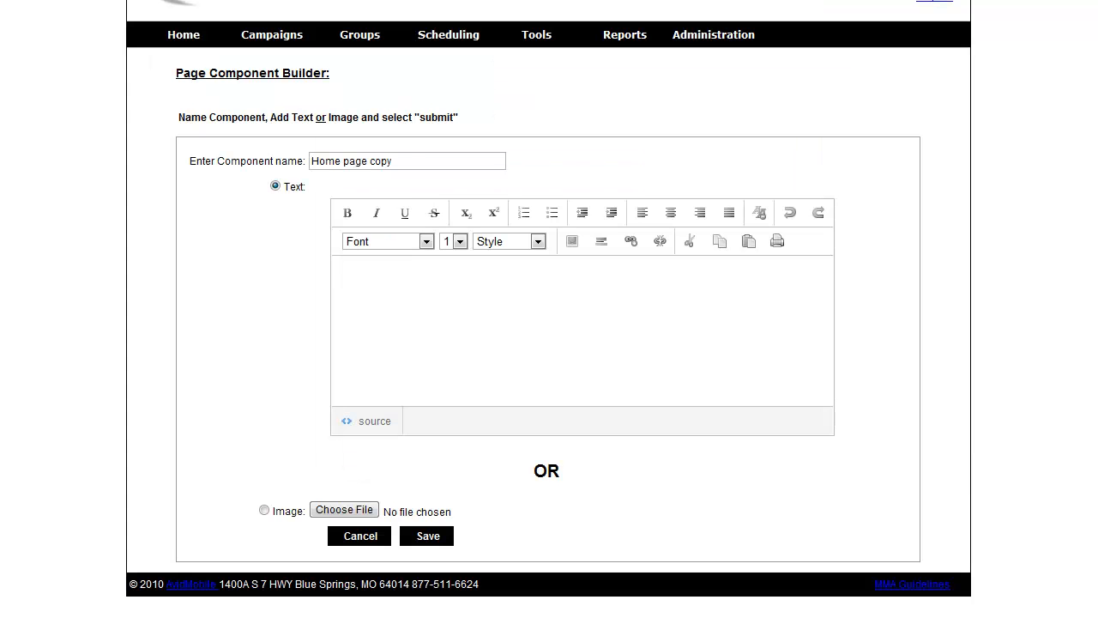
Step: Paste the copied text into the Home page copy component and remove the extra gap before Wednesday's hours
key("ctrl+v")
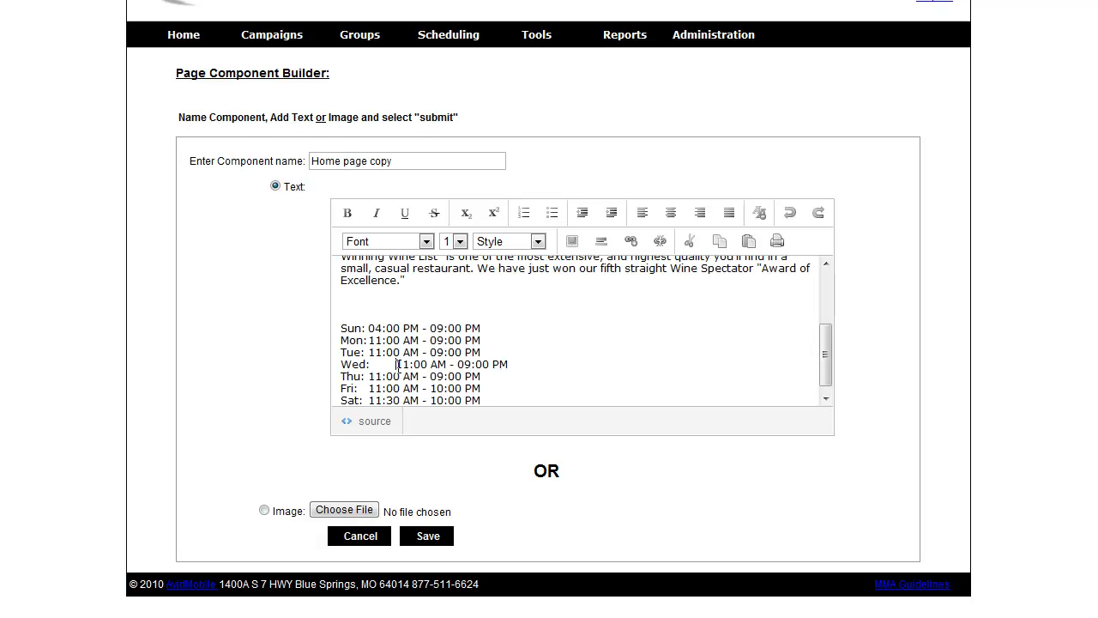
key("BackSpace")
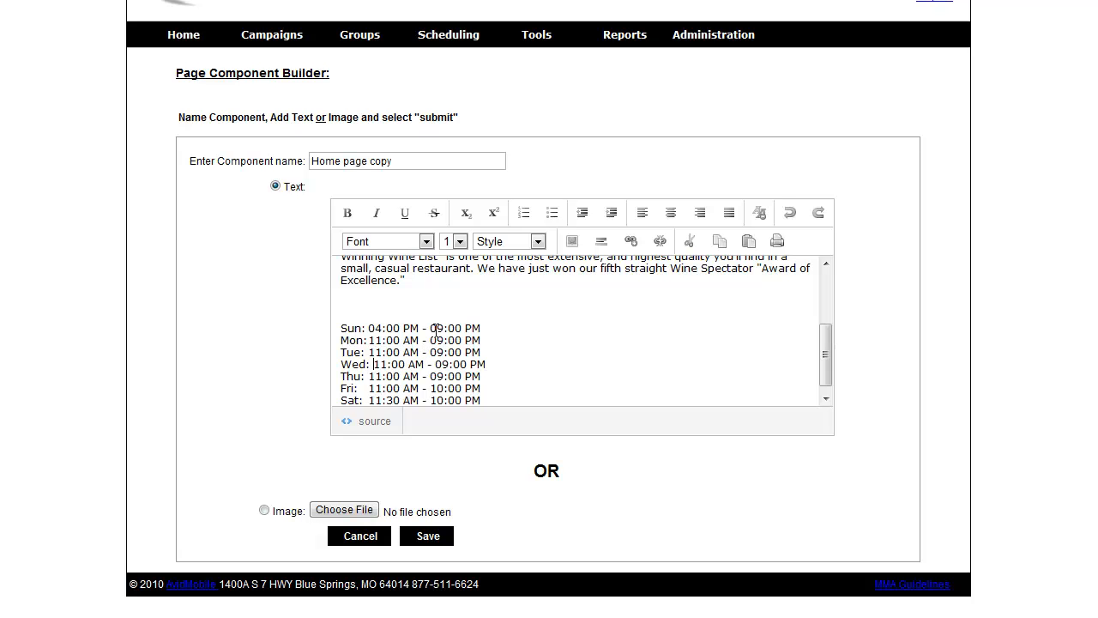
scroll(428, 339, "up", 3)
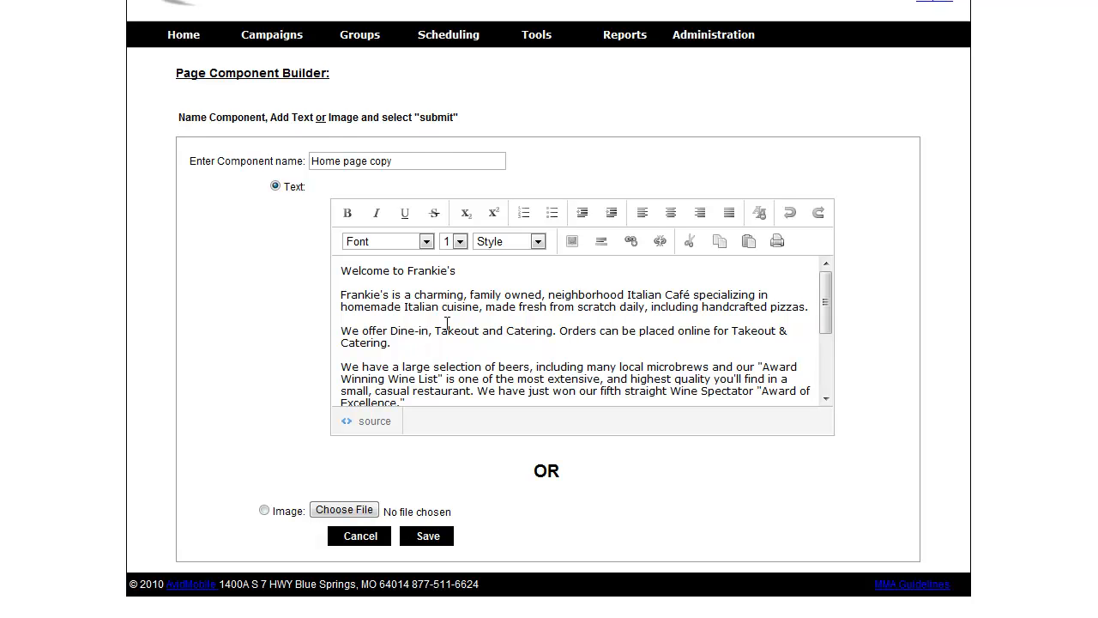
scroll(463, 360, "down", 3)
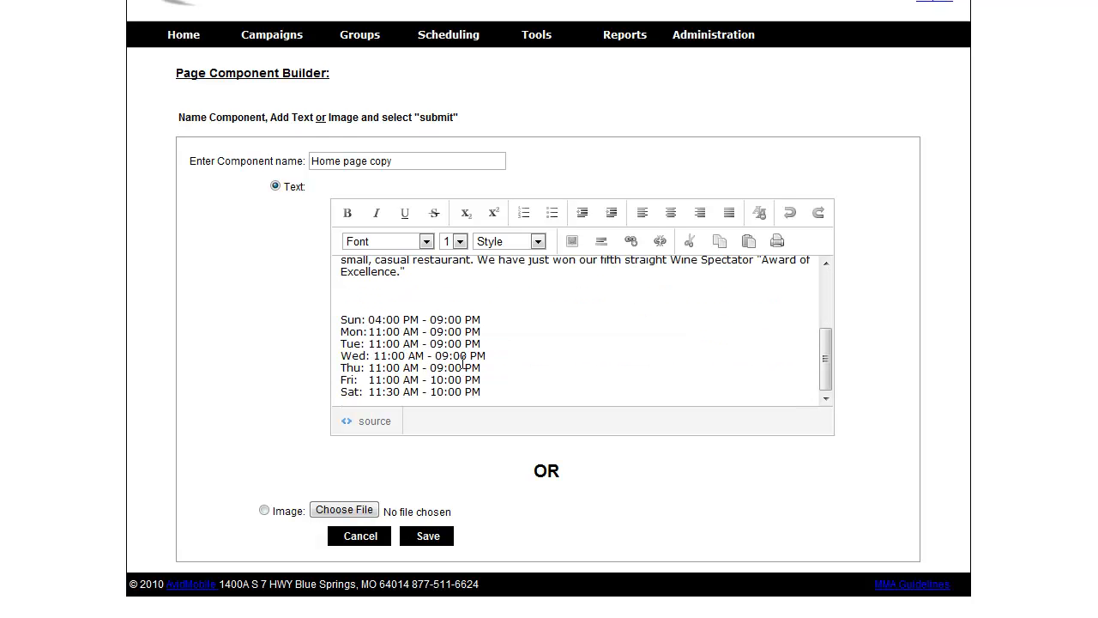
Step: Set the "Welcome to Frankie's" heading to font size 5 and save the component
scroll(463, 361, "up", 3)
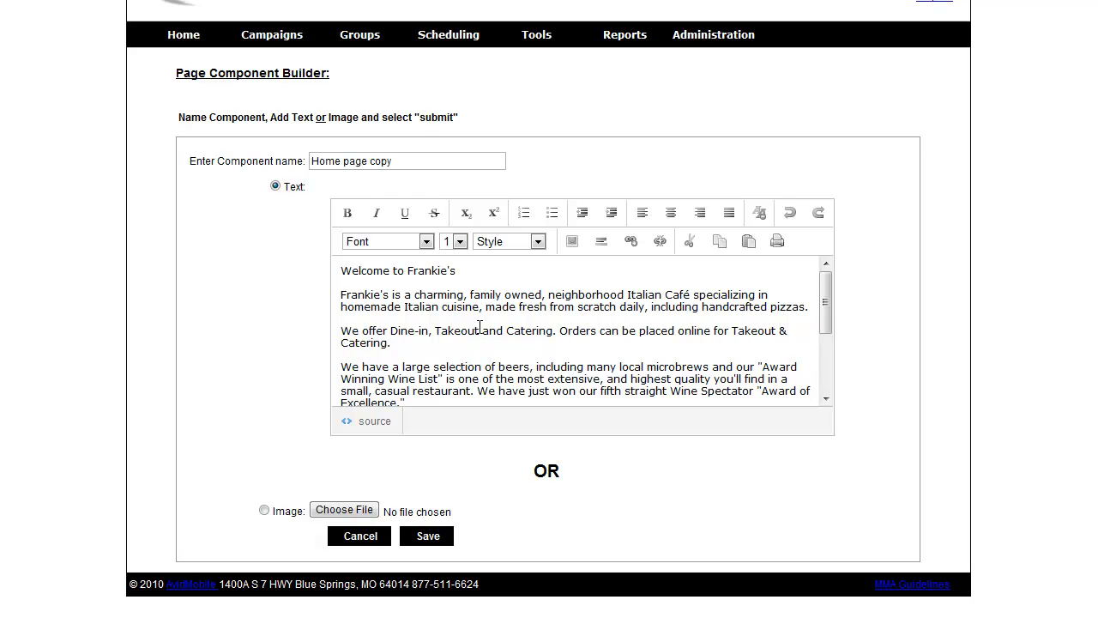
left_click_drag(457, 271, 339, 271)
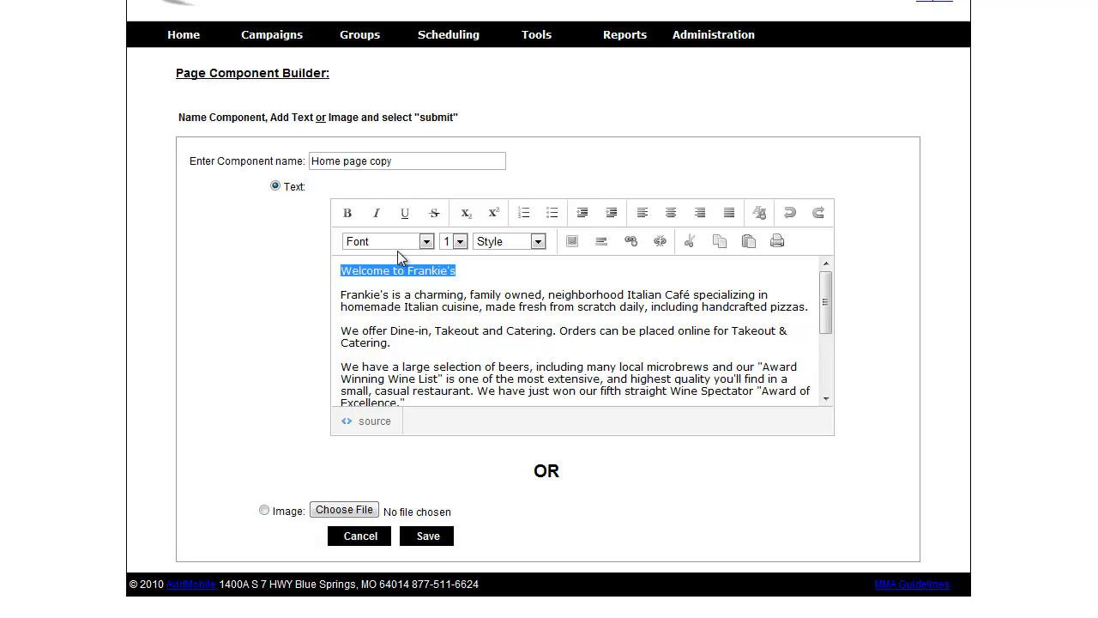
left_click(469, 241)
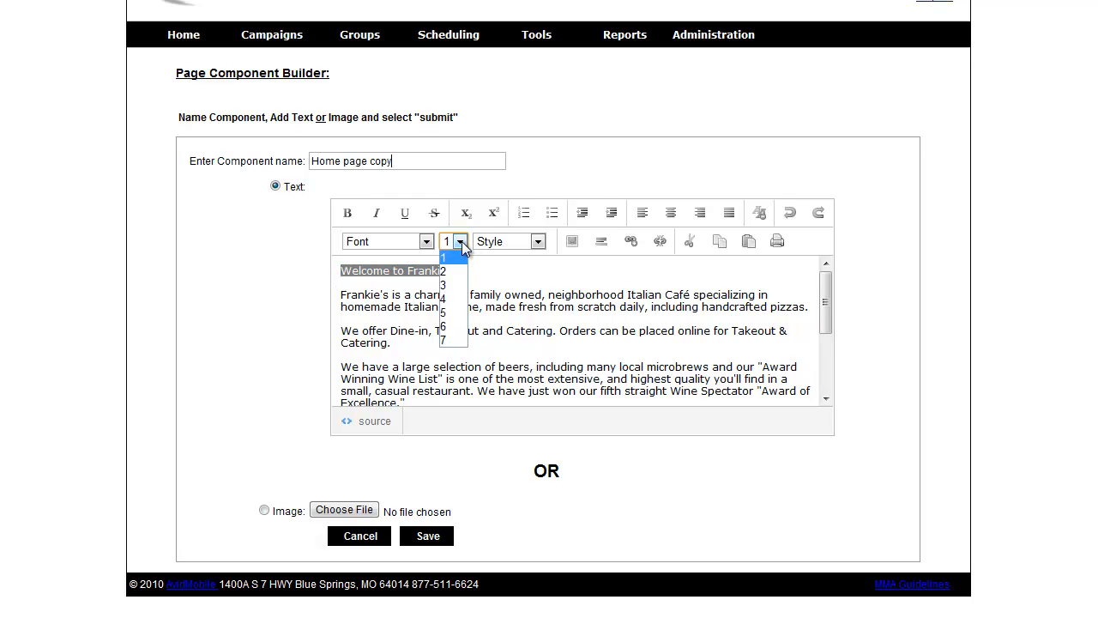
left_click(459, 309)
left_click(460, 309)
scroll(505, 331, "down", 4)
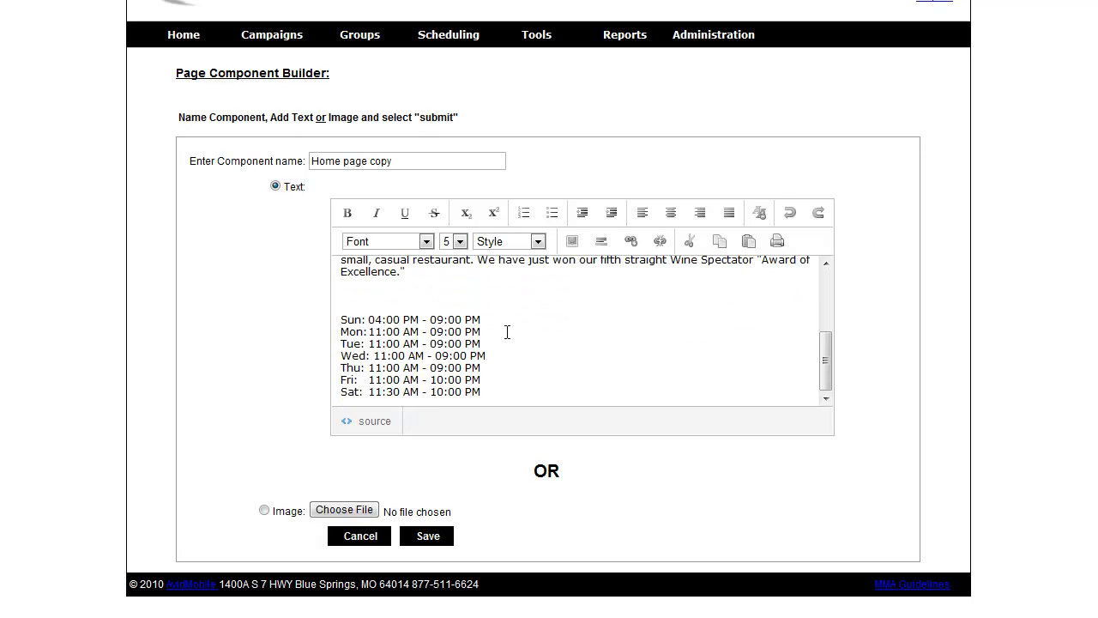
left_click(427, 539)
left_click(427, 537)
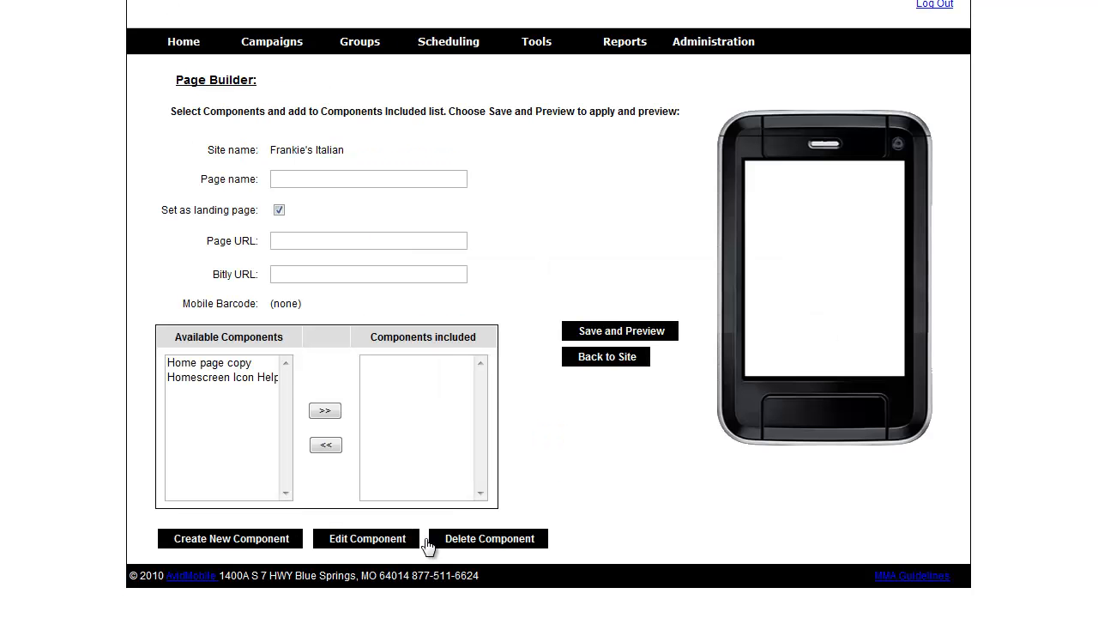
Step: Try to add the Home page copy component to the unnamed page and save it
left_click(236, 363)
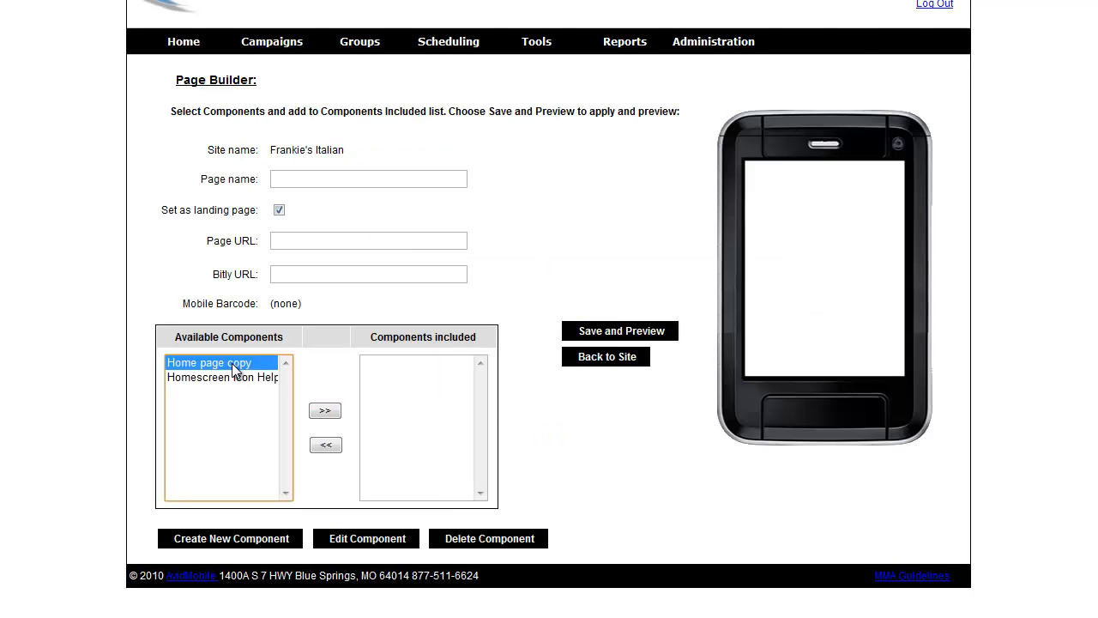
left_click(326, 412)
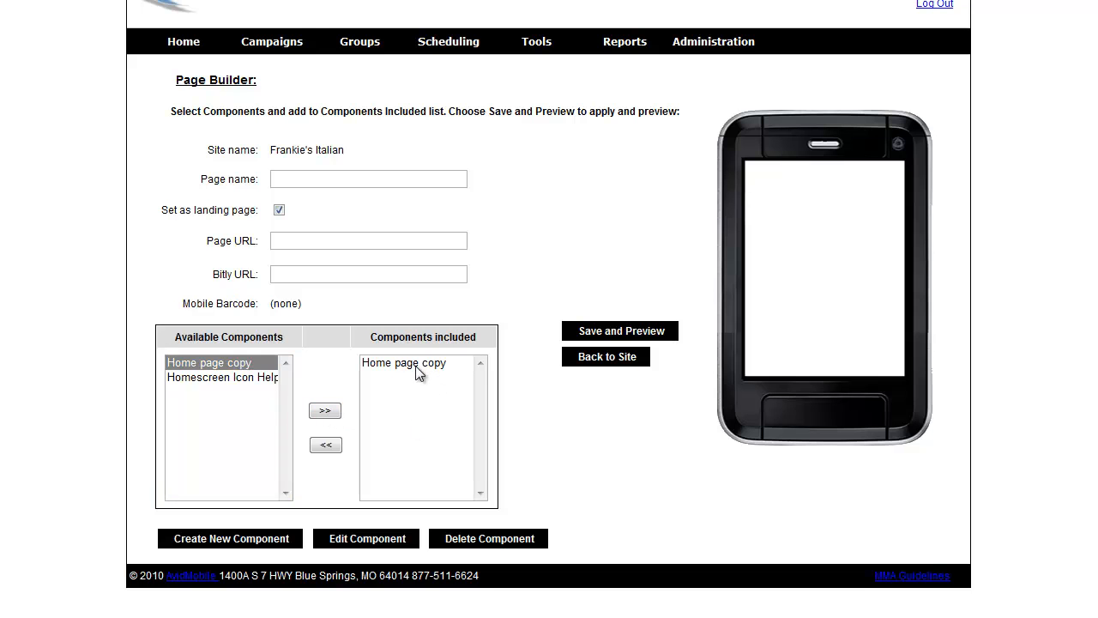
left_click(607, 332)
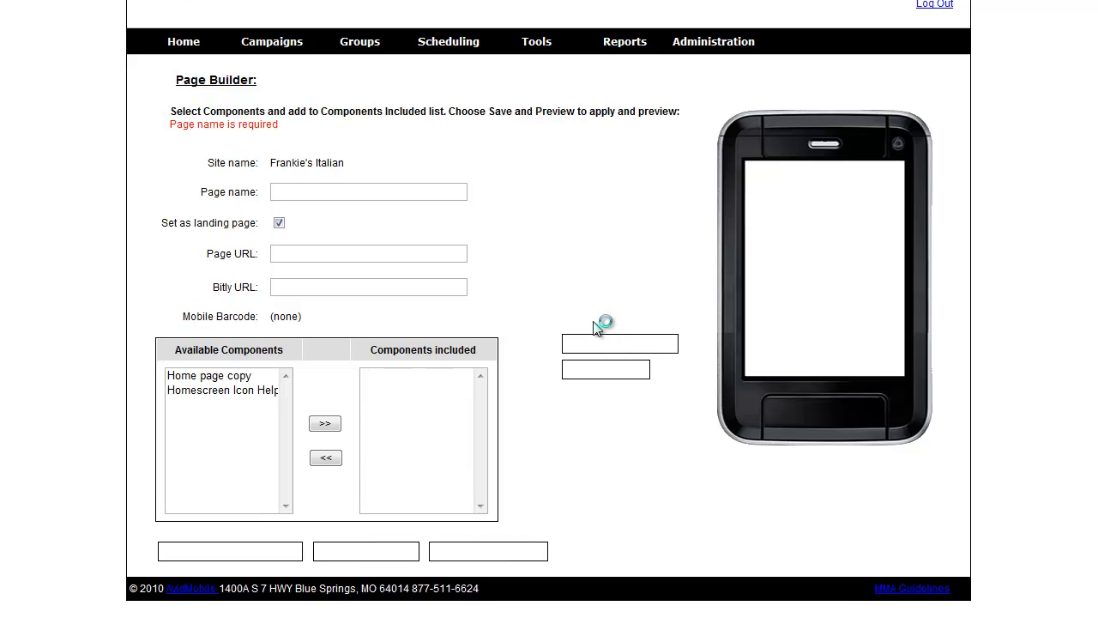
Step: Name the page Home, include the Home page copy component, and save the page with a preview
left_click(300, 189)
type("Home")
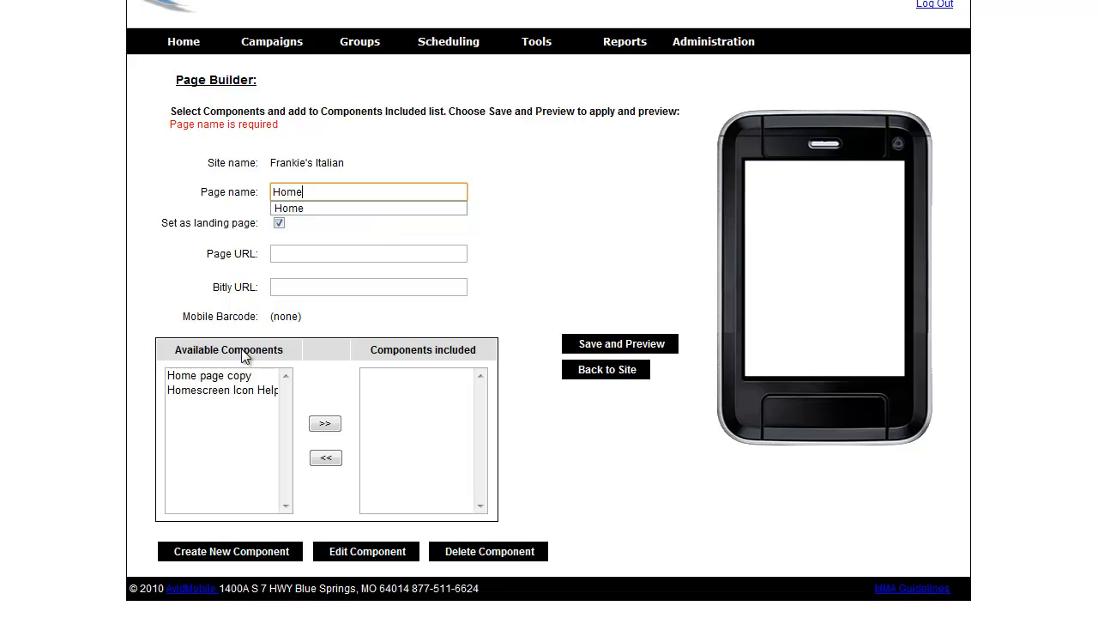
left_click(216, 380)
left_click(326, 424)
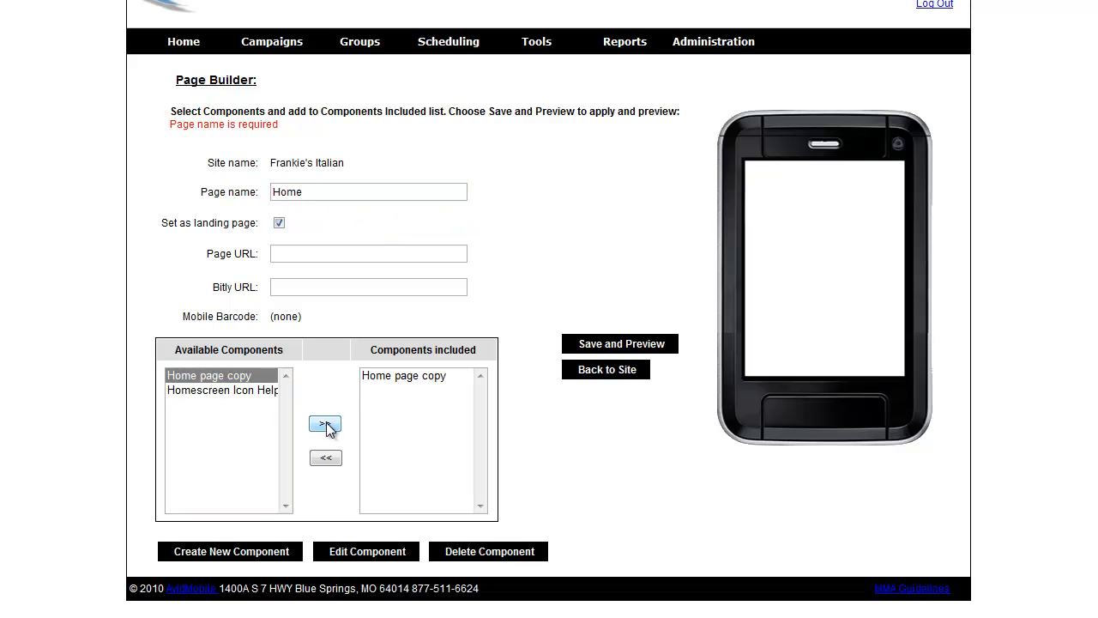
left_click(603, 346)
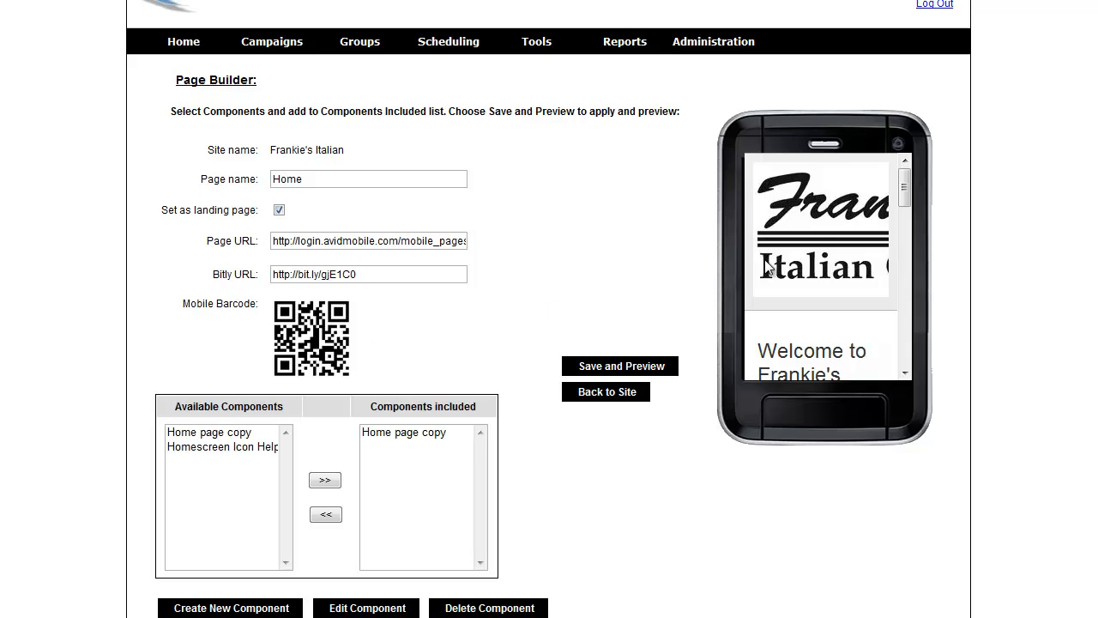
Step: Remove the stray character after "Takeout & Catering." in the Home page copy component and save the component
left_click_drag(905, 193, 906, 335)
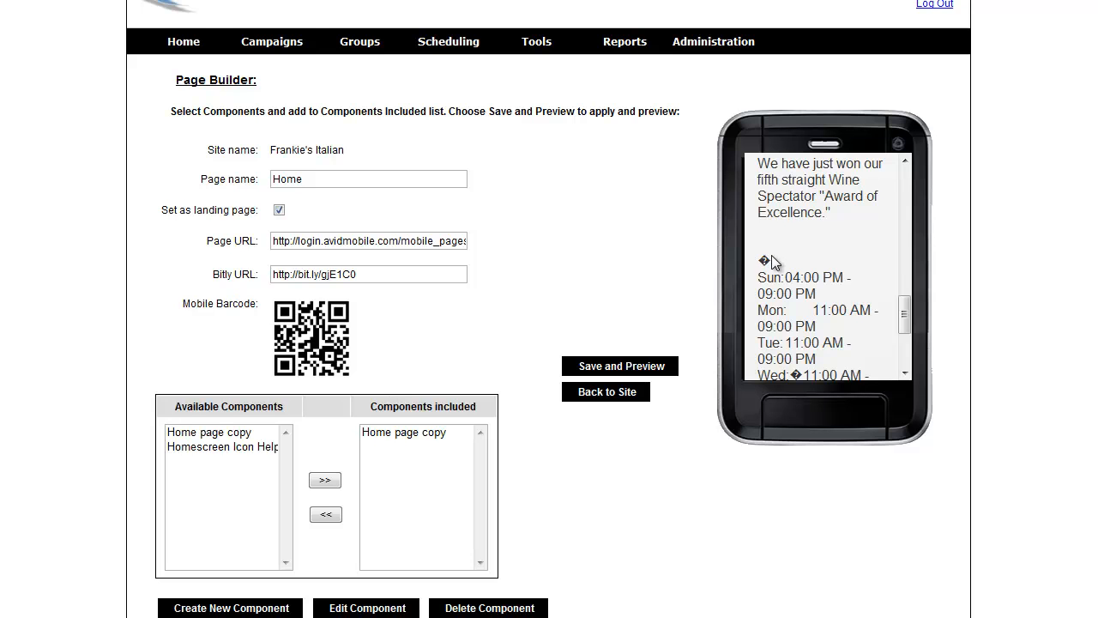
scroll(826, 274, "up", 5)
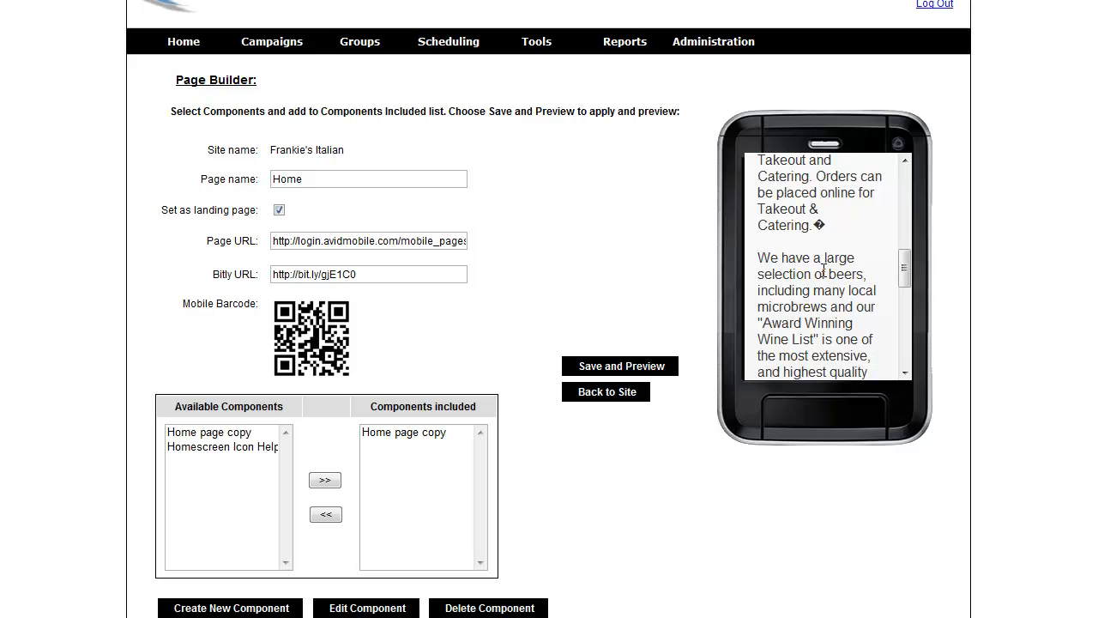
scroll(823, 271, "up", 4)
scroll(821, 272, "down", 3)
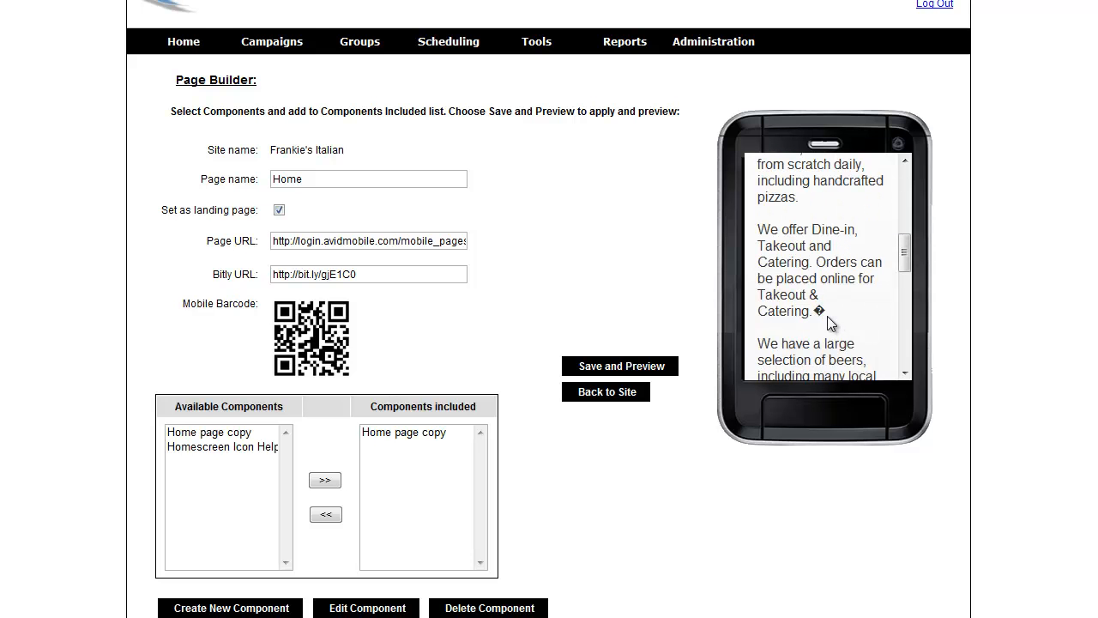
left_click(405, 435)
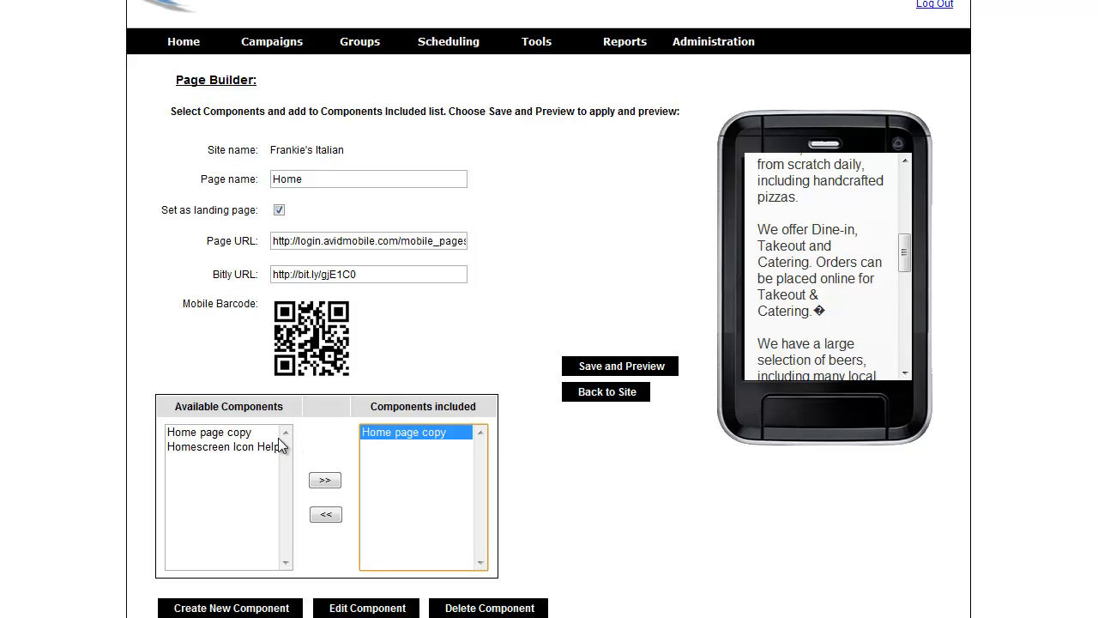
left_click(248, 433)
left_click(377, 608)
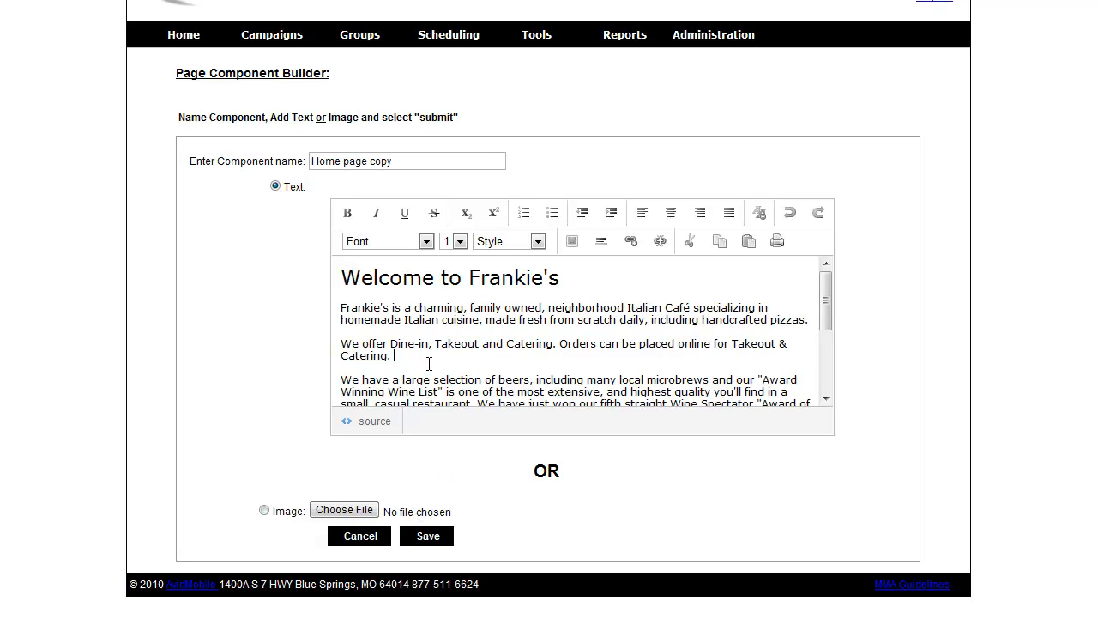
left_click(427, 537)
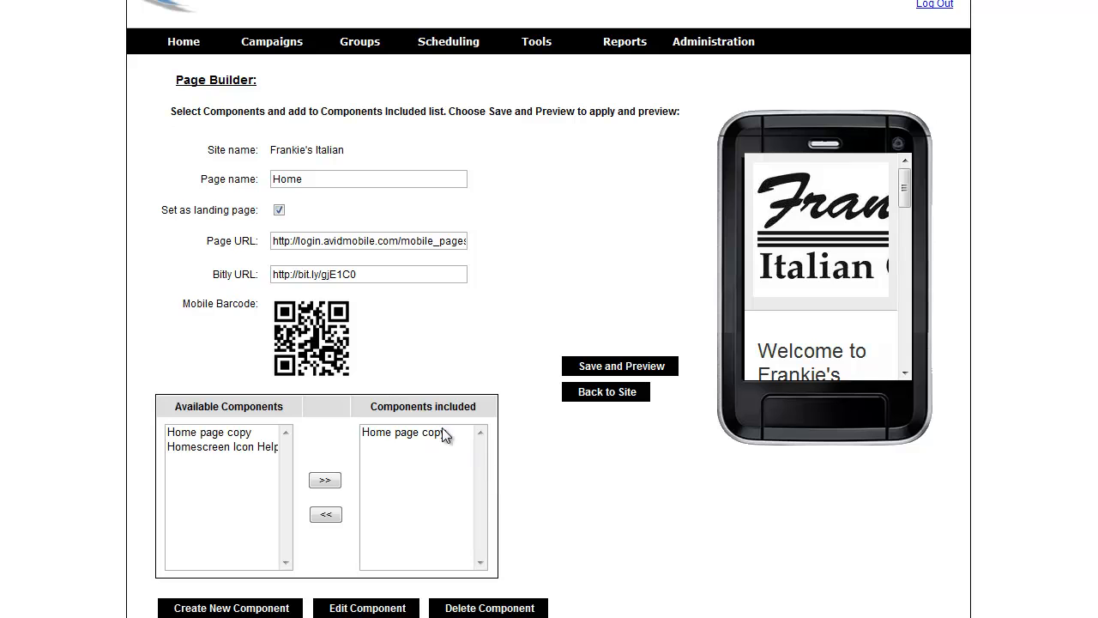
Step: Save the Home page again and check its mobile preview from the welcome heading through to the footer
left_click(616, 369)
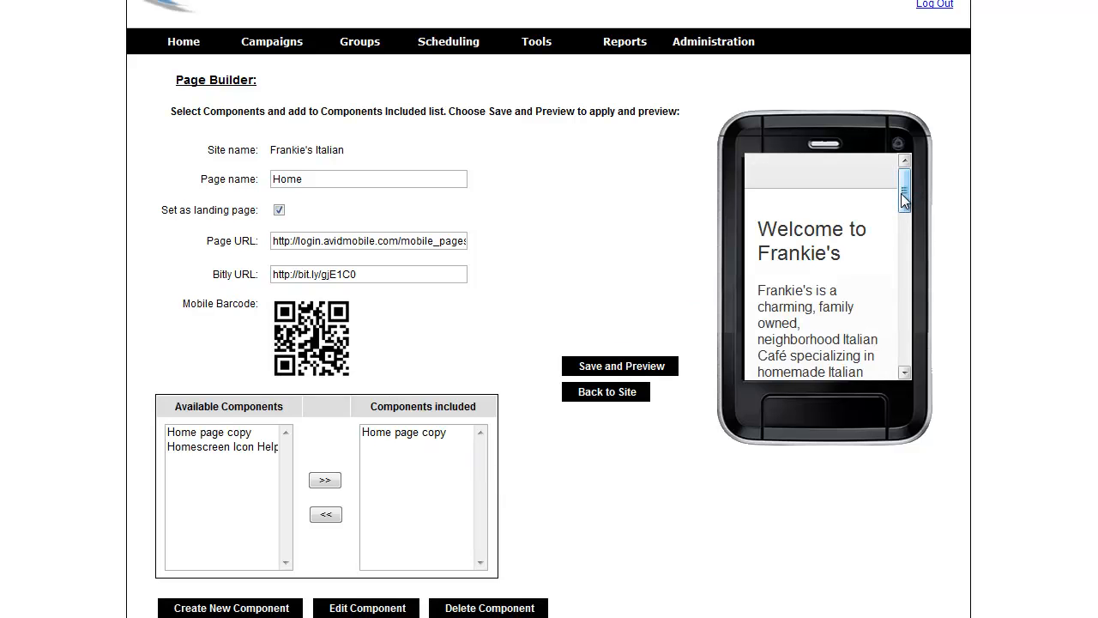
left_click_drag(906, 202, 907, 269)
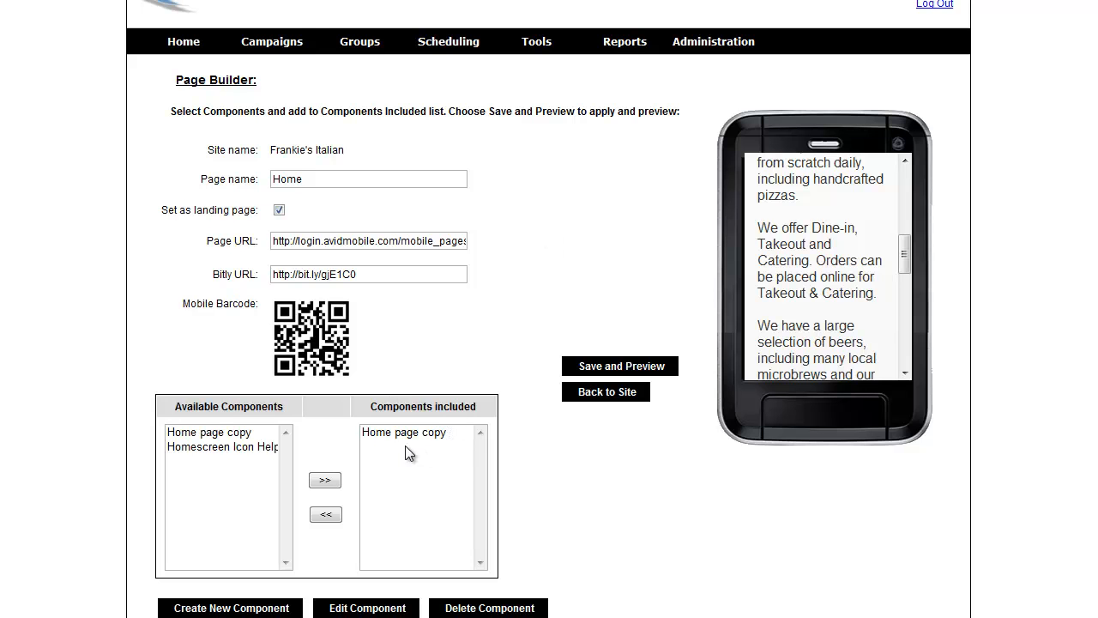
left_click_drag(904, 256, 904, 302)
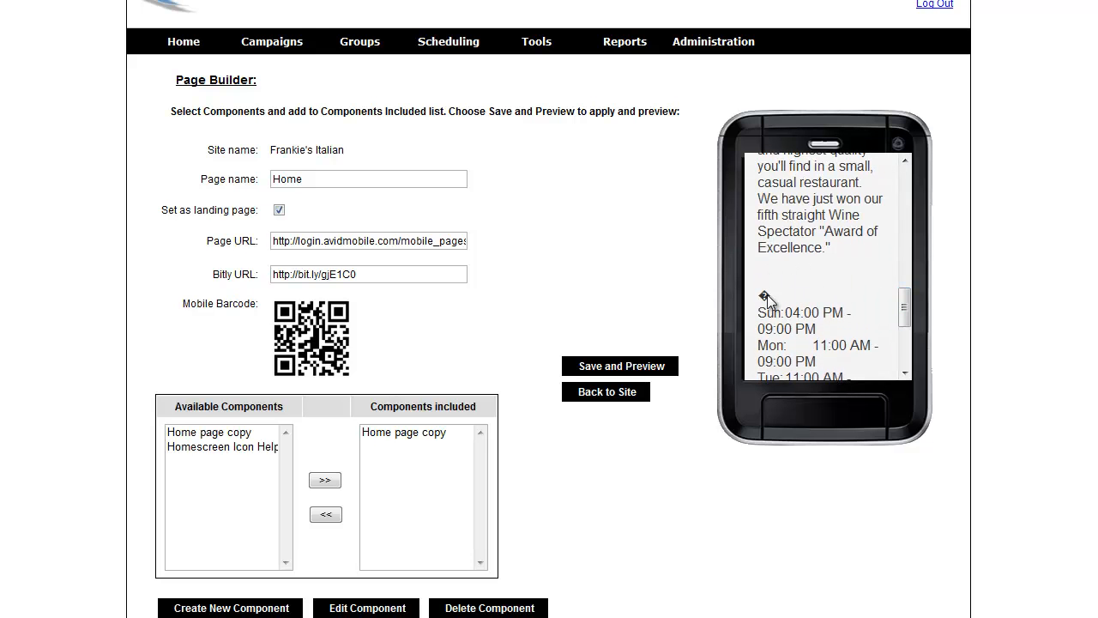
left_click_drag(904, 307, 905, 346)
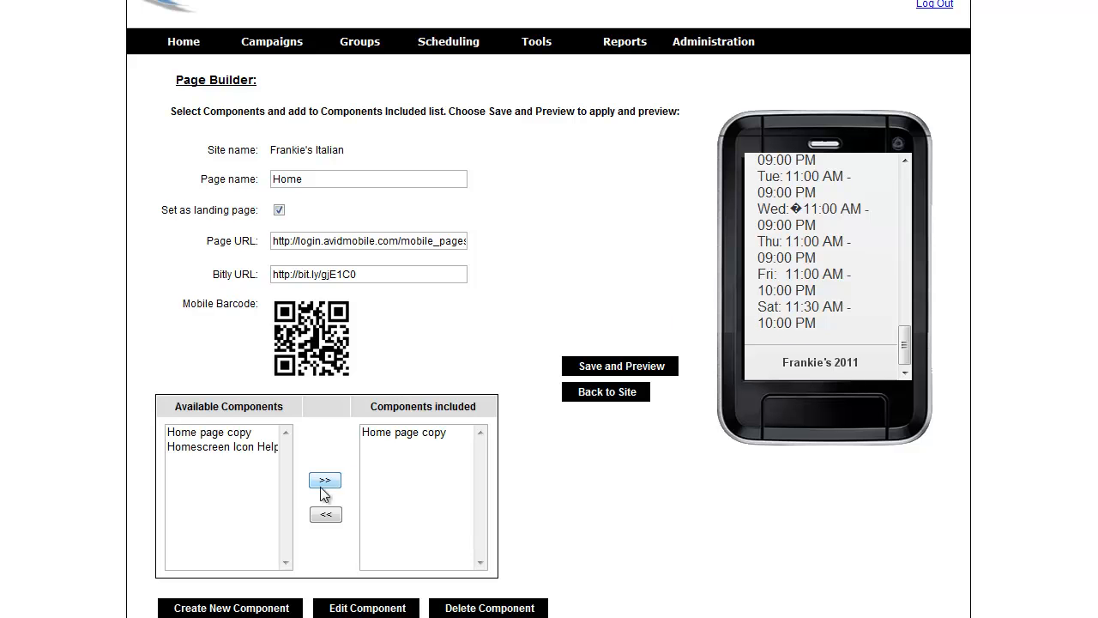
Step: Create an image component named baseball from the file baseball.jpg and save it
left_click(273, 608)
left_click(264, 510)
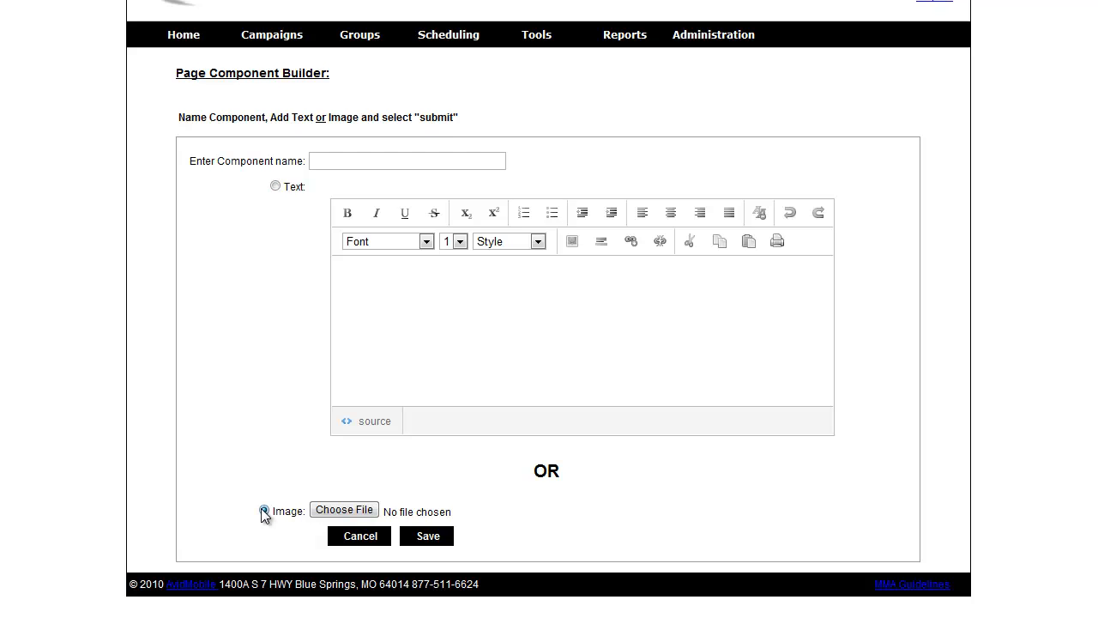
left_click(341, 511)
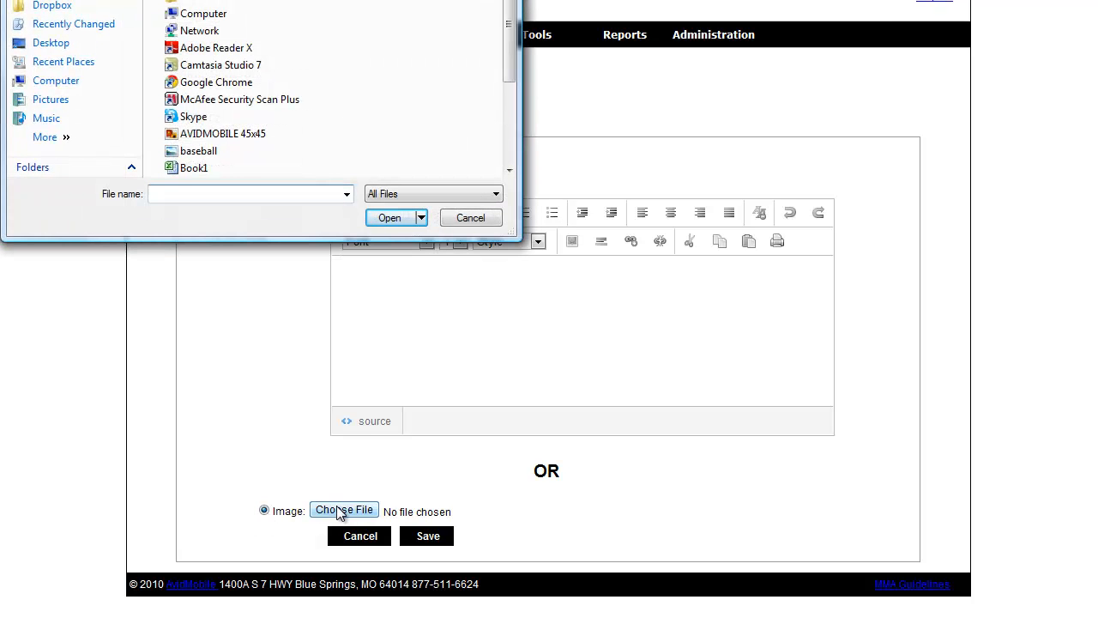
key("Escape")
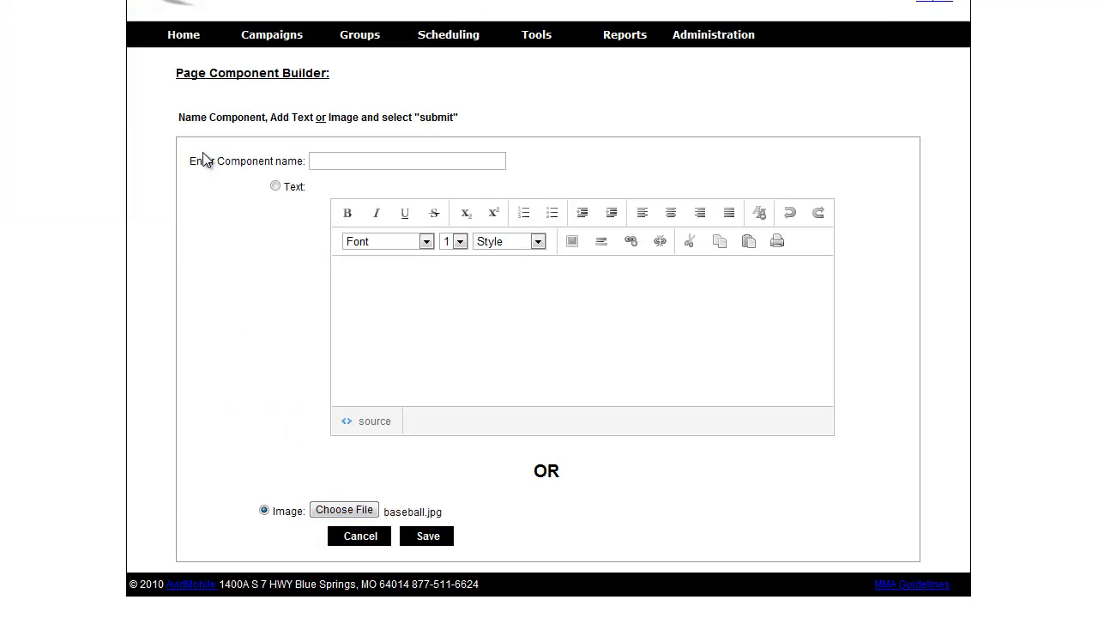
left_click(316, 160)
type("basbe")
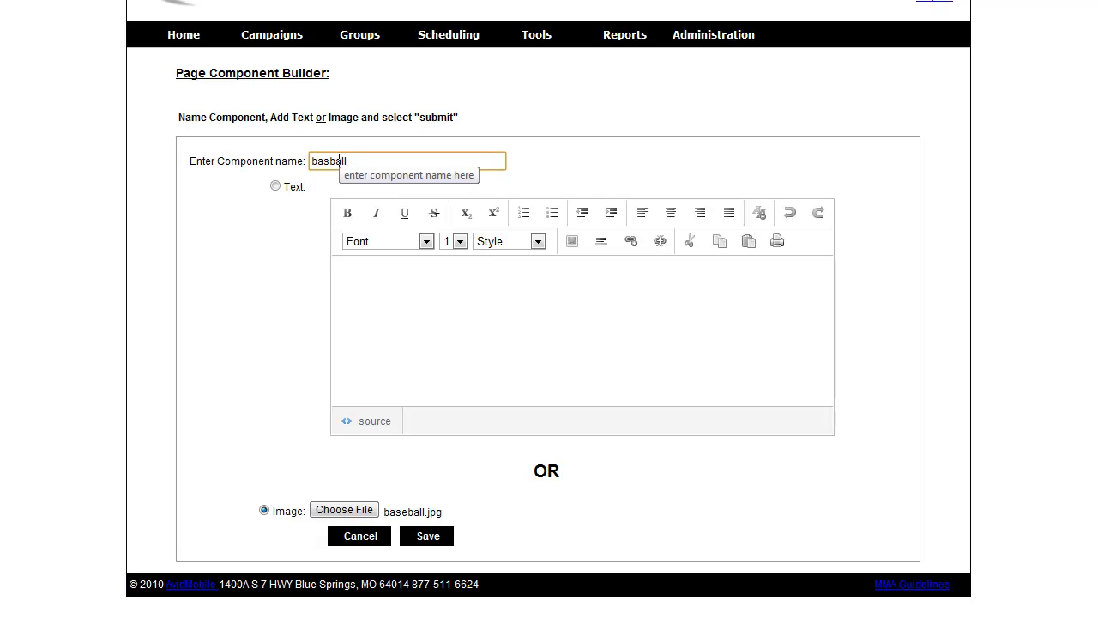
type("e")
left_click(426, 539)
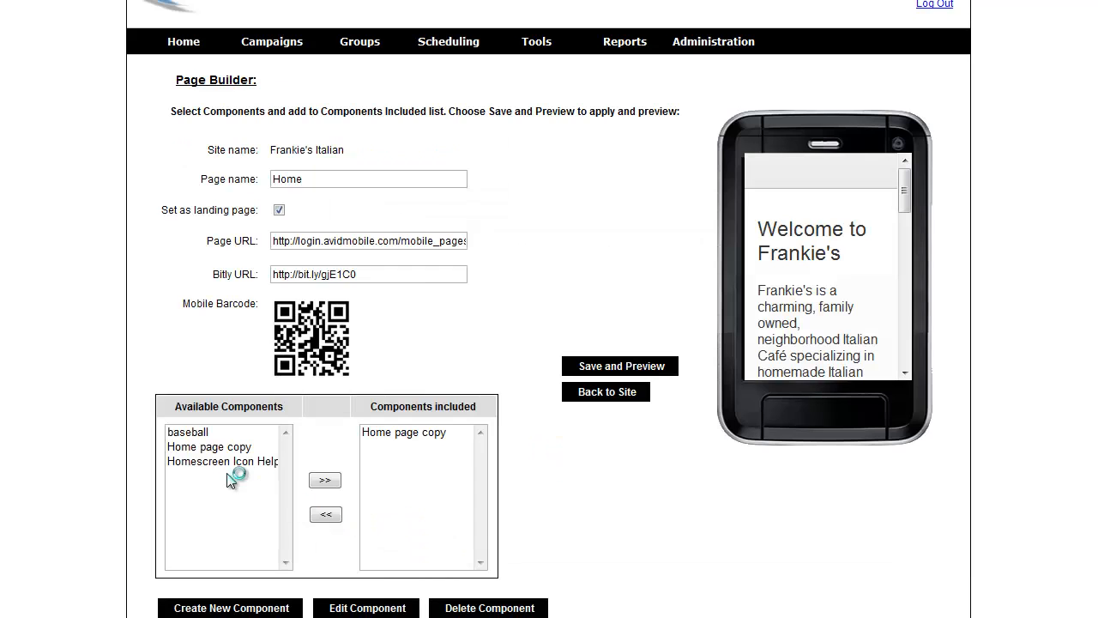
Step: Include the baseball component after Home page copy, save the Home page, and check the image in the preview
left_click(197, 433)
left_click(325, 480)
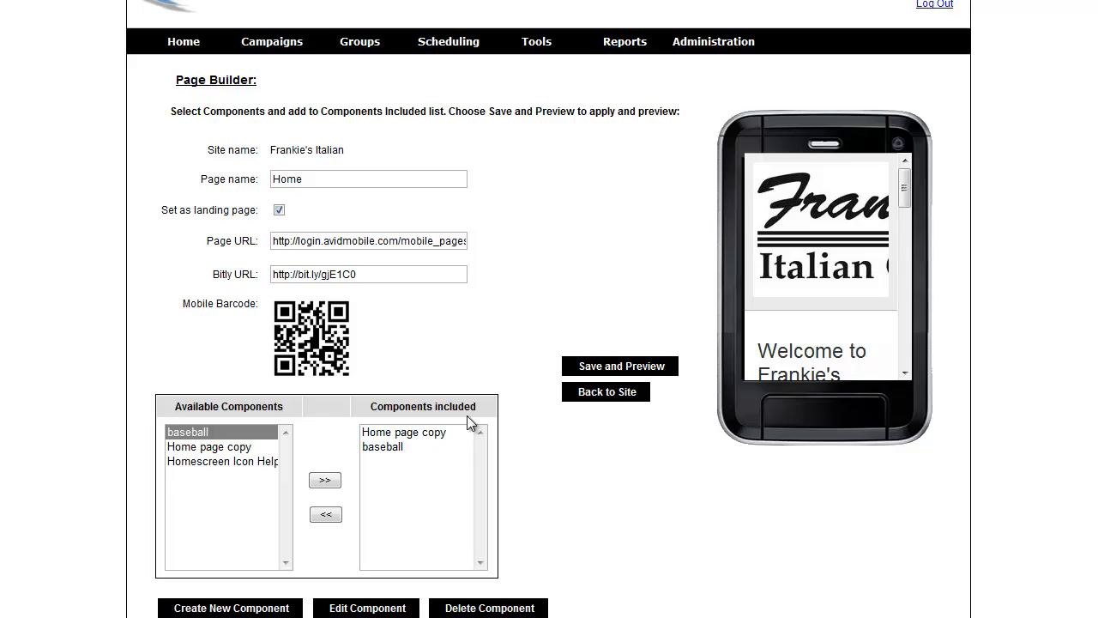
left_click(607, 369)
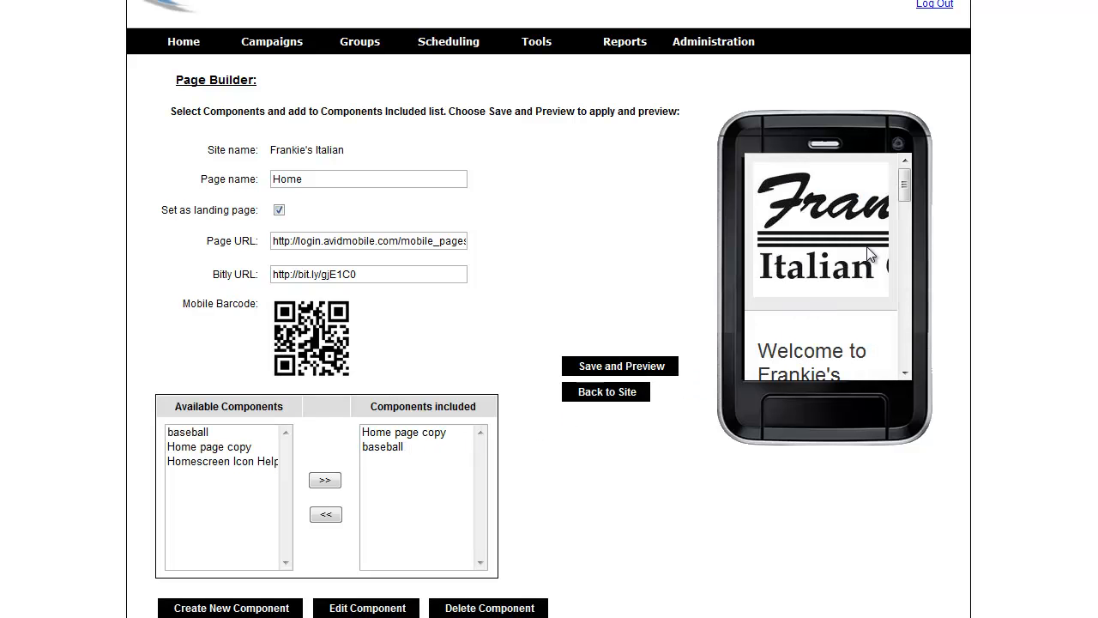
left_click_drag(908, 185, 914, 359)
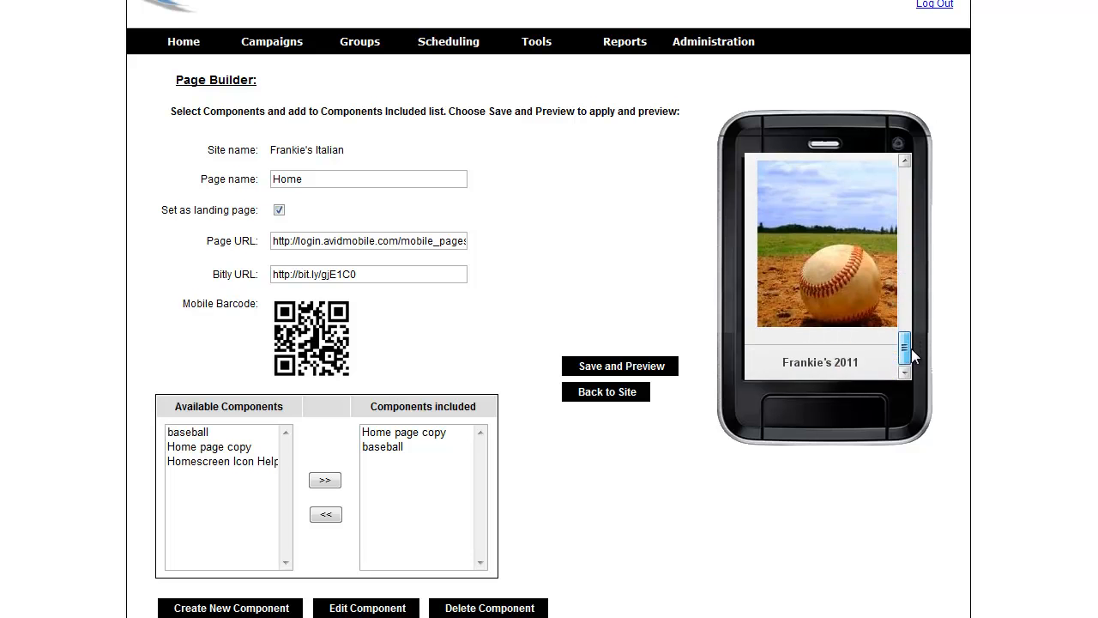
scroll(799, 285, "up", 10)
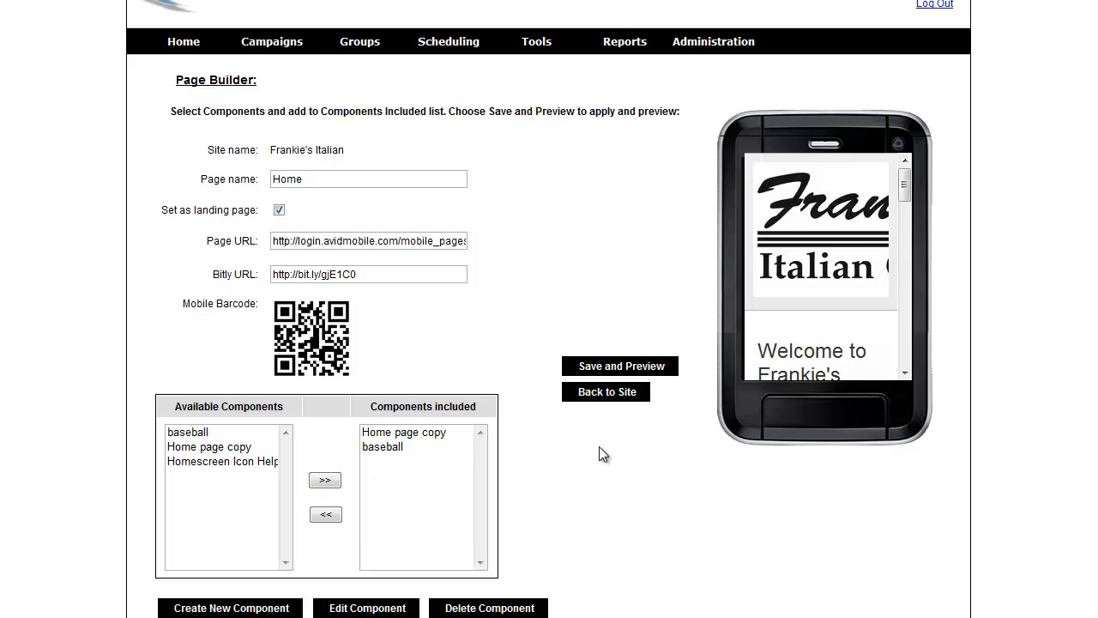
Step: Return to the site setup, start a second page, and begin a new text component named Menu for it
left_click(608, 392)
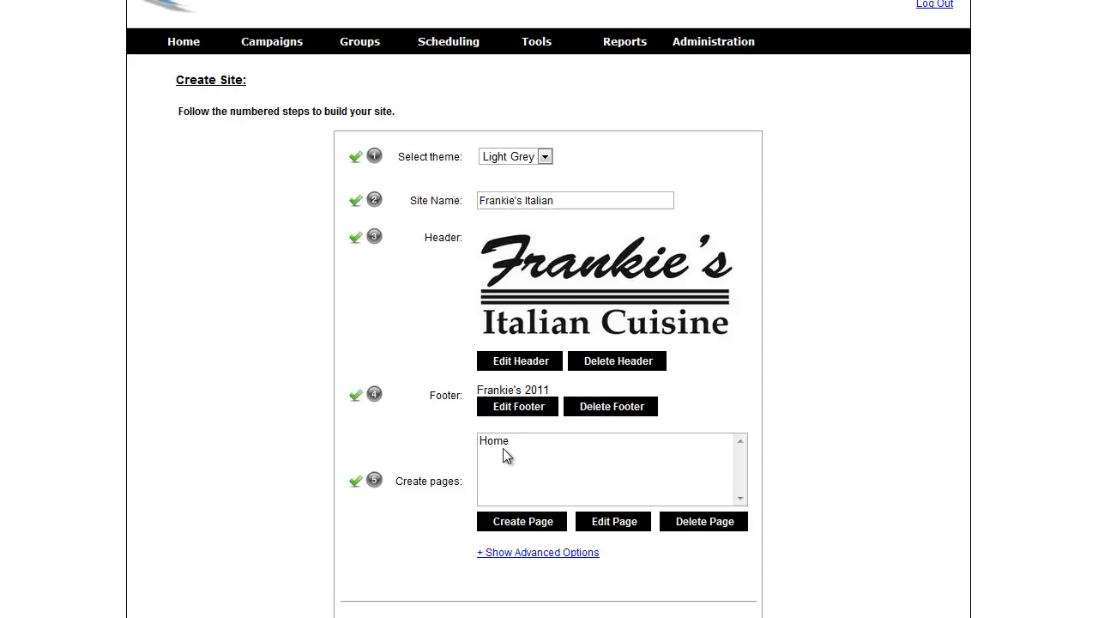
left_click(520, 523)
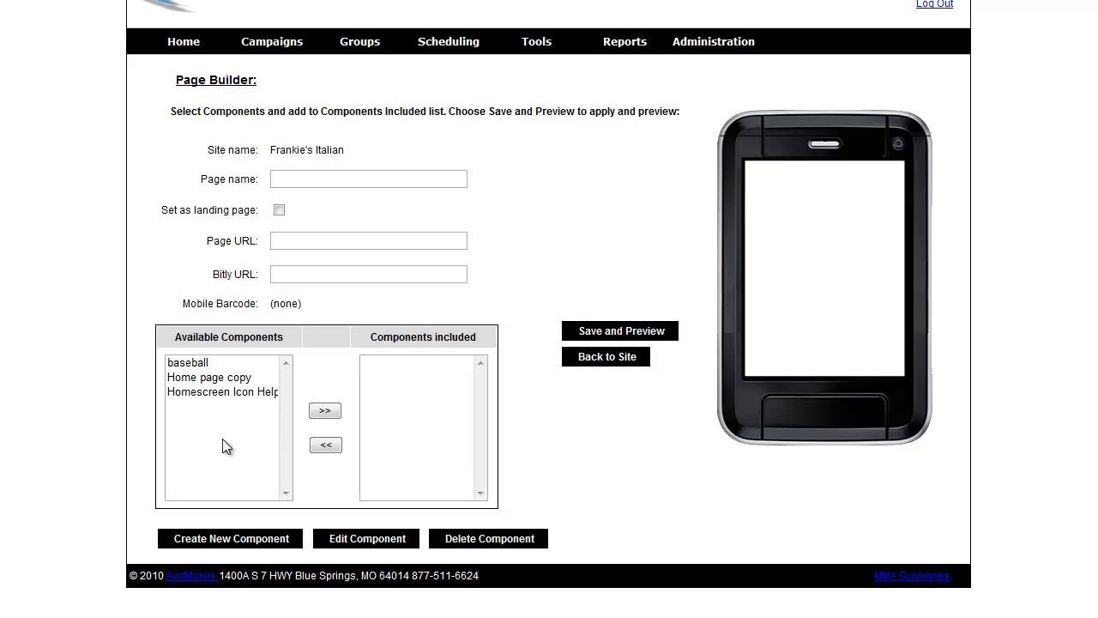
left_click(245, 544)
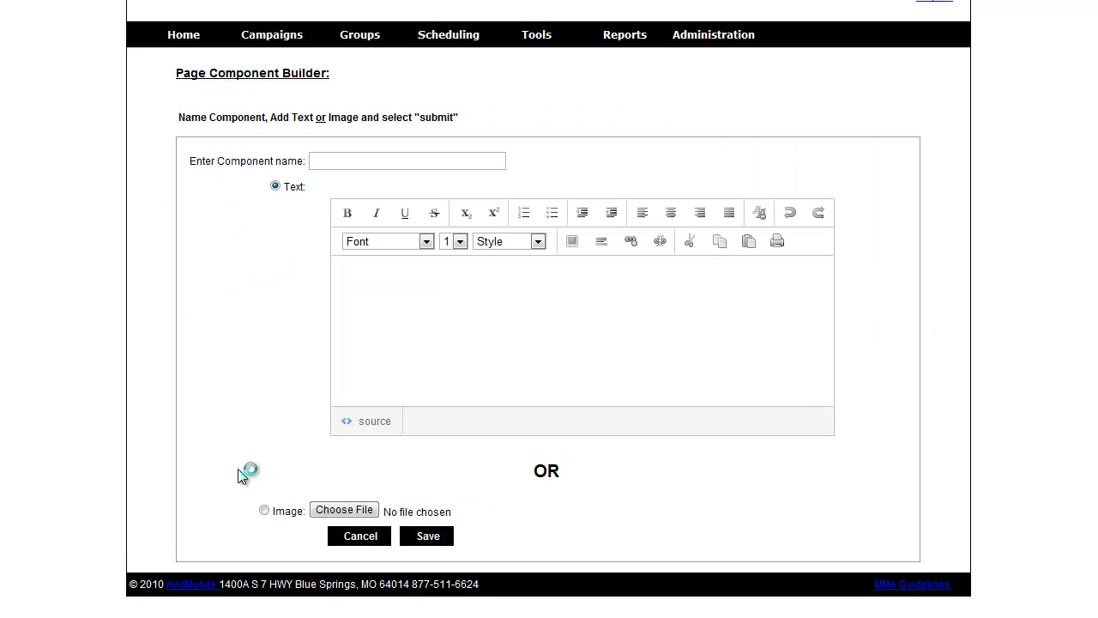
left_click(329, 162)
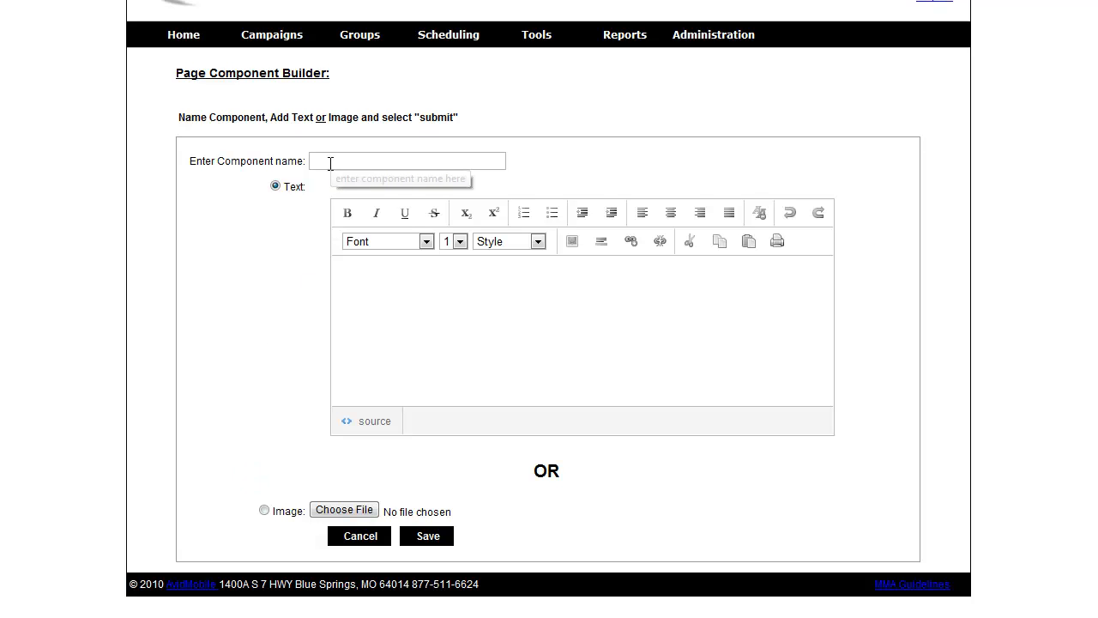
type("Men")
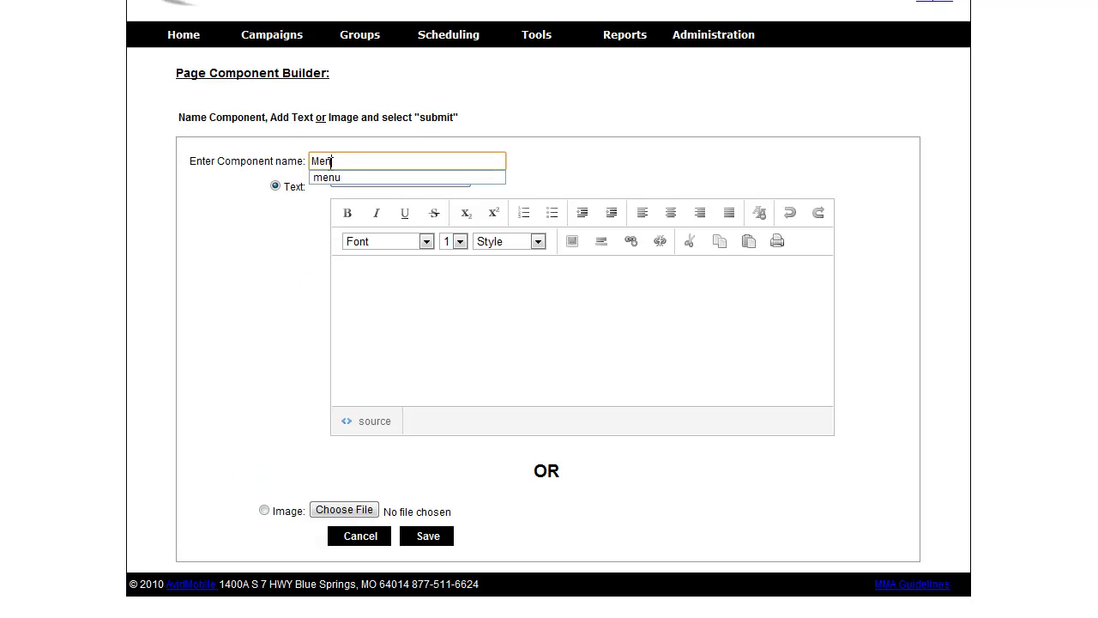
type("u")
left_click(462, 300)
Step: Switch to the restaurant's Appetizers menu and copy the selected items from Mozz Stix through Boneless Wings
mouse_move(737, 34)
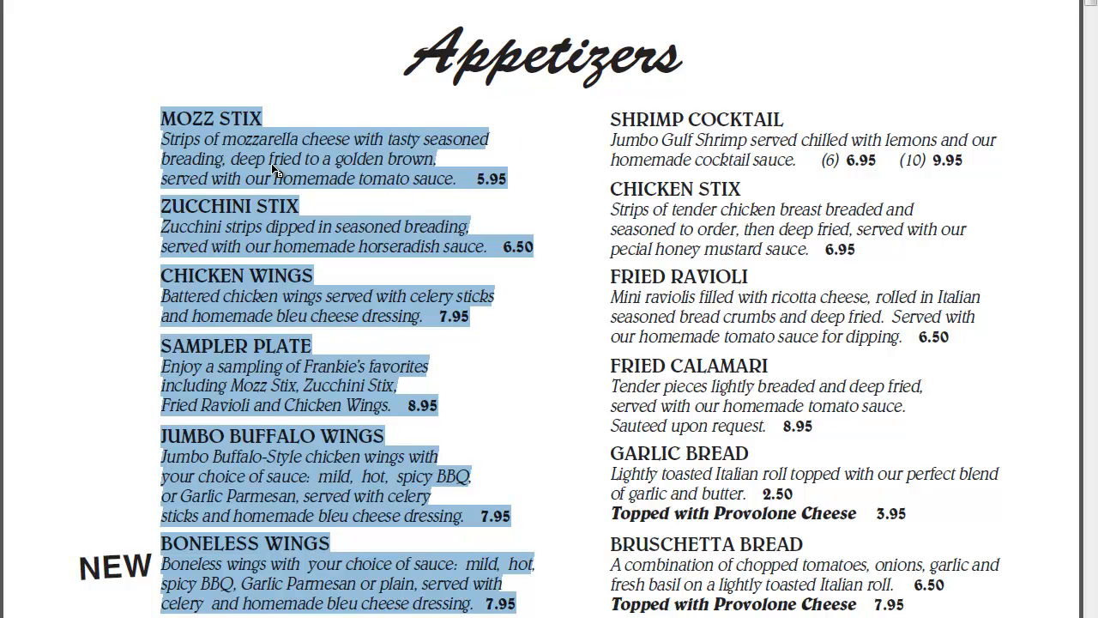
right_click(235, 151)
left_click(258, 163)
Step: Open WordPad, paste the copied appetizer items into a blank document, and copy the whole text again from there
key("super")
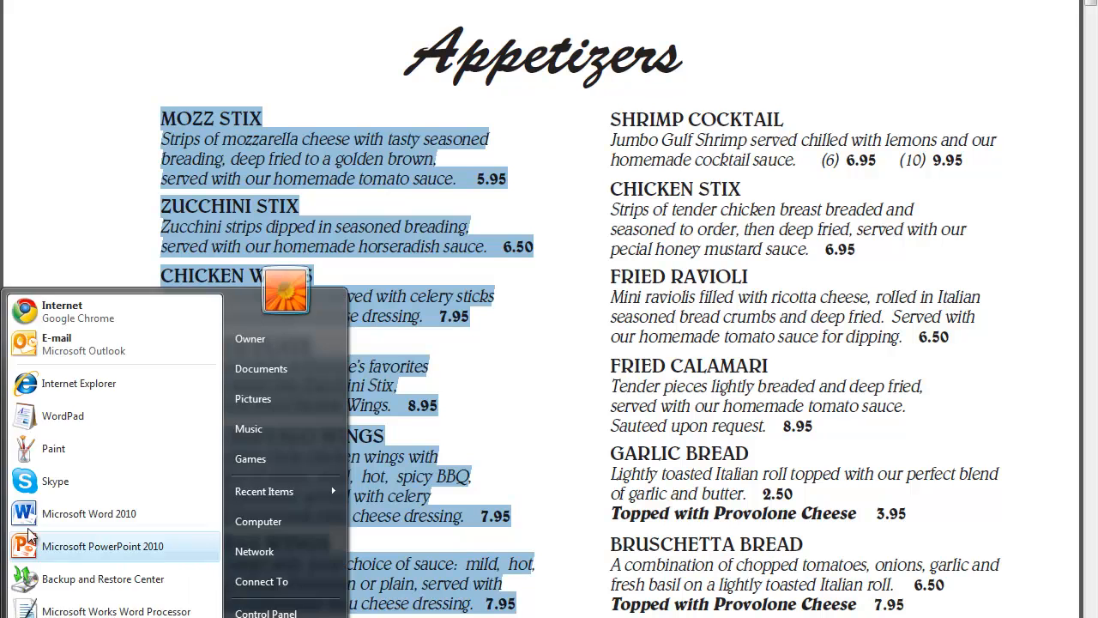
left_click(47, 408)
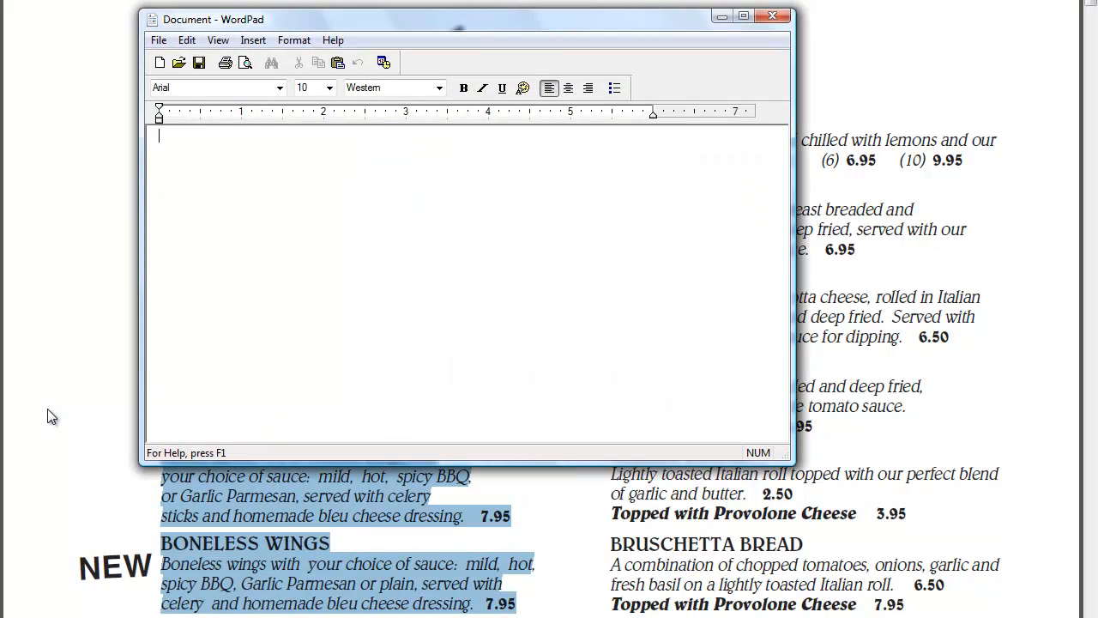
key("ctrl+v")
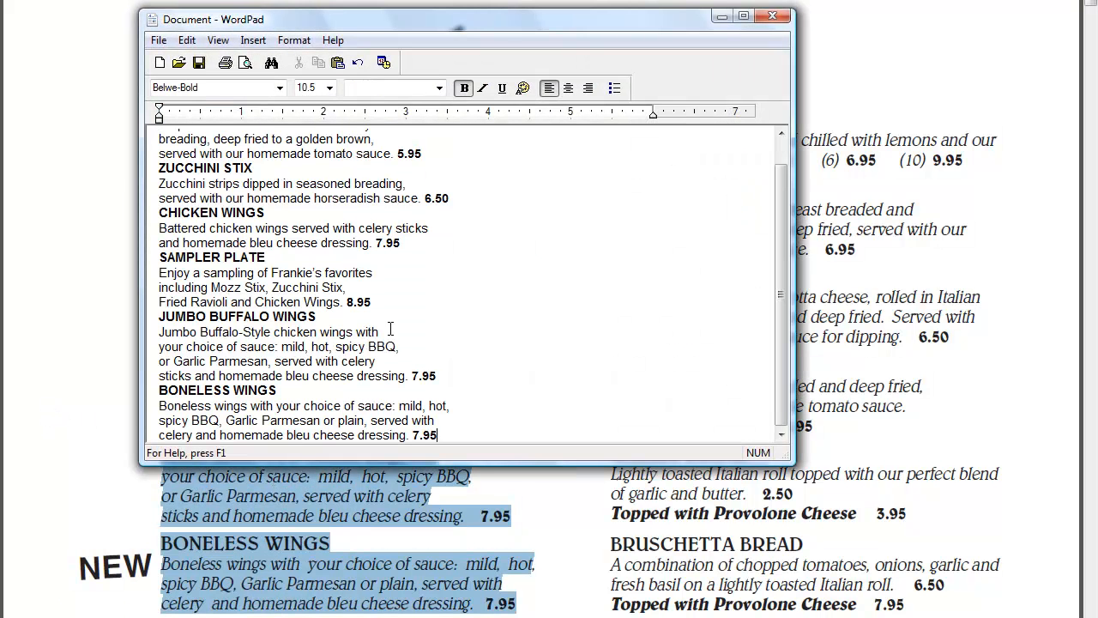
left_click_drag(446, 430, 168, 120)
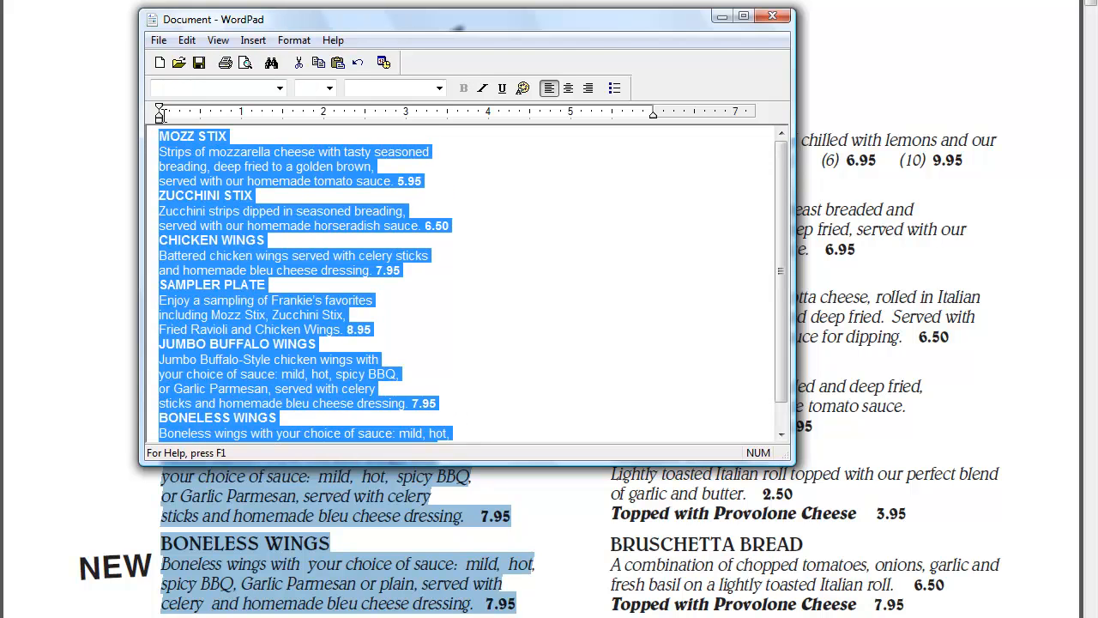
right_click(199, 168)
left_click(240, 193)
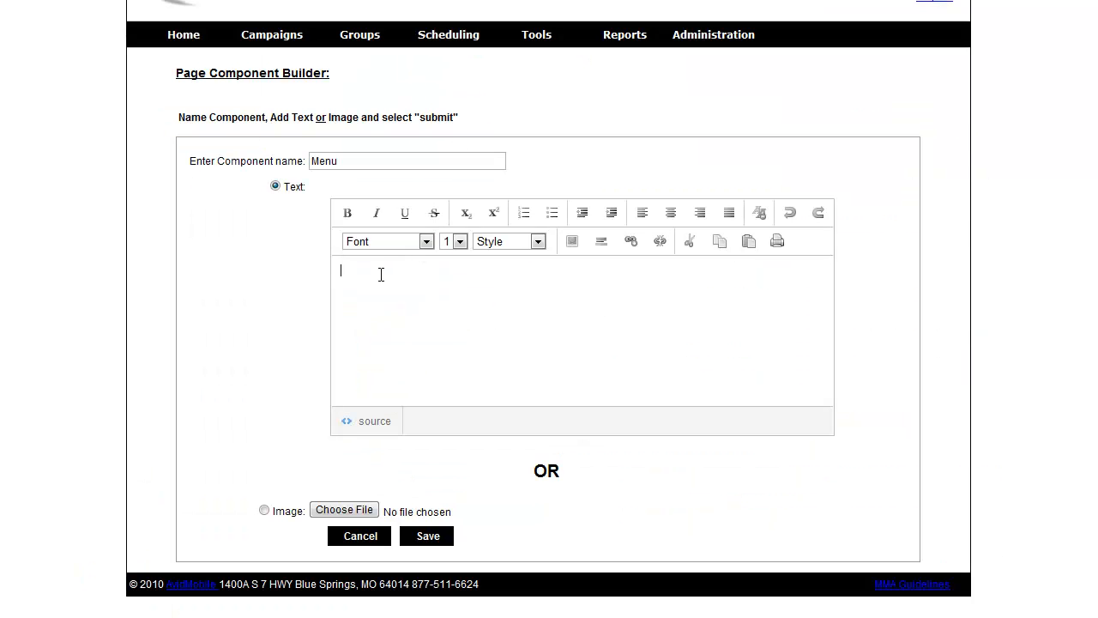
Step: Paste the appetizer items into the Menu component's text and format the MOZZ STIX line as Header 1
key("ctrl+v")
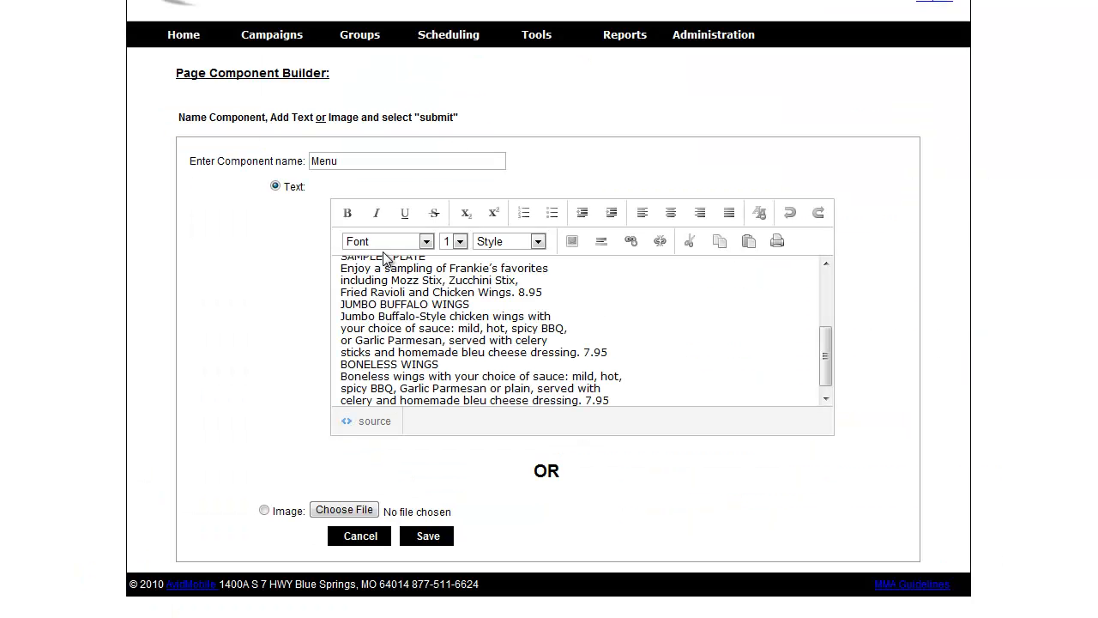
scroll(476, 333, "up", 4)
left_click_drag(400, 271, 337, 270)
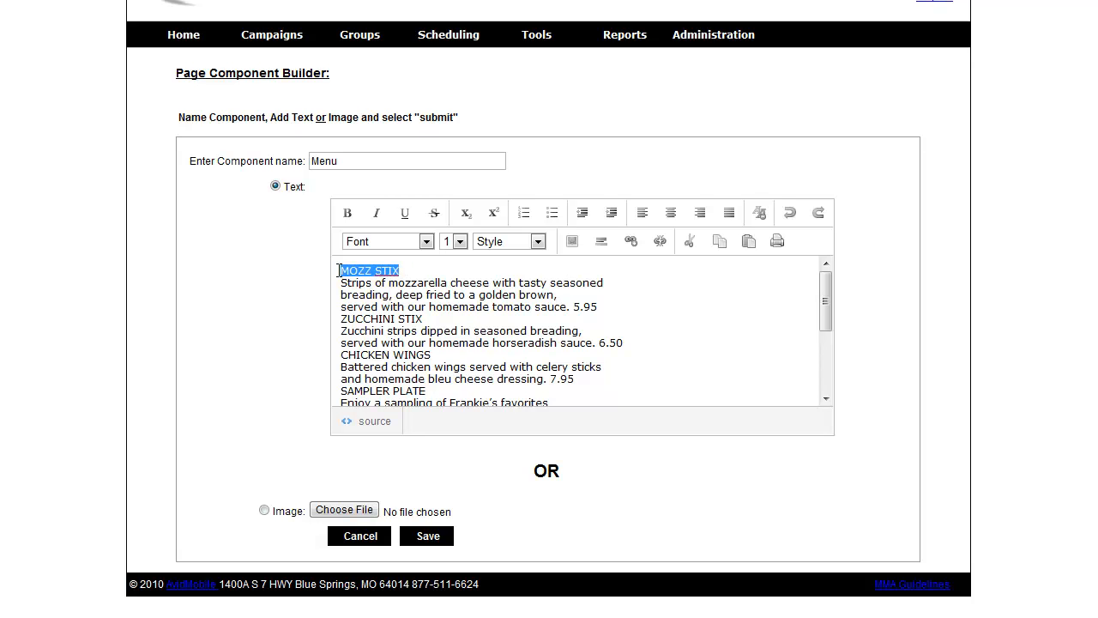
left_click(538, 242)
left_click(510, 285)
Step: Format the ZUCCHINI STIX line as Header 2
left_click_drag(436, 347, 340, 343)
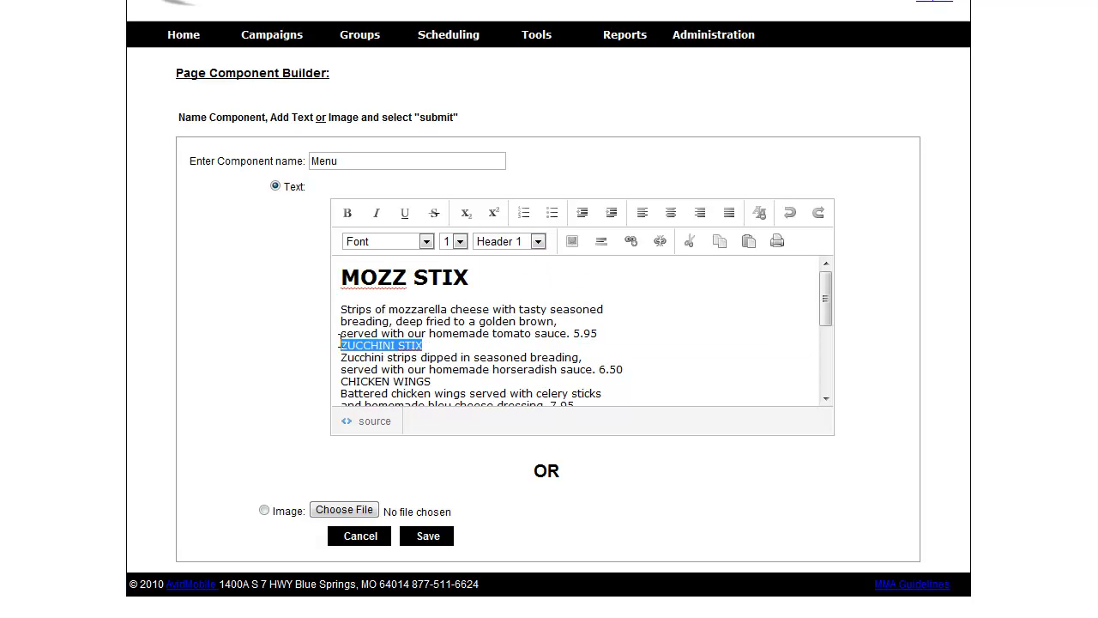
left_click(536, 240)
left_click(505, 280)
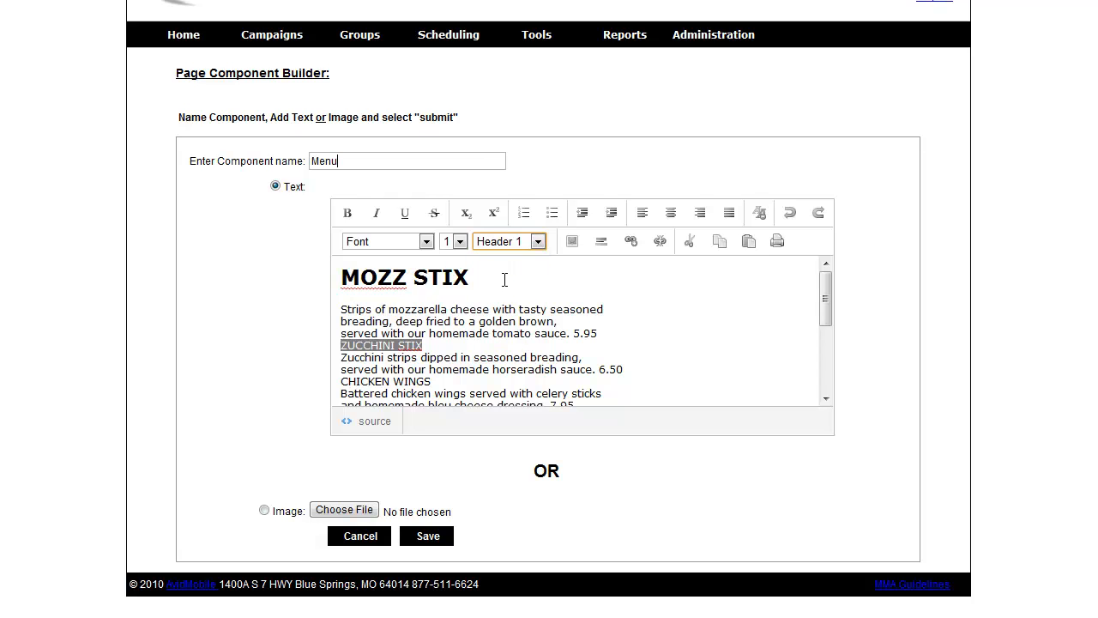
left_click(448, 371)
left_click_drag(433, 347, 340, 345)
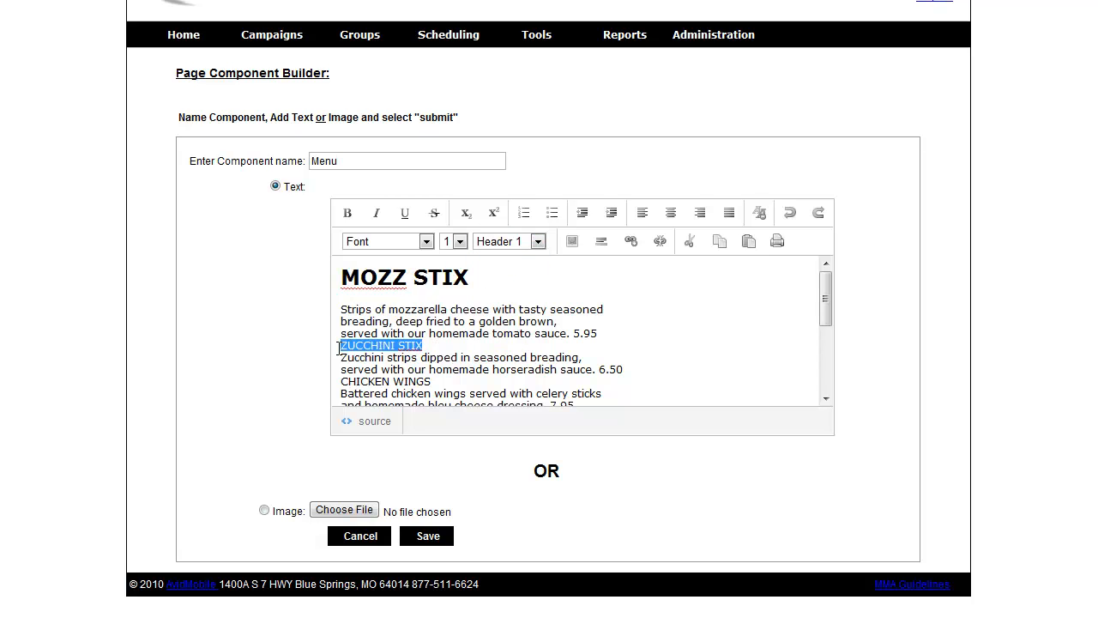
left_click(539, 242)
left_click(515, 288)
left_click(537, 242)
left_click(508, 299)
left_click(530, 363)
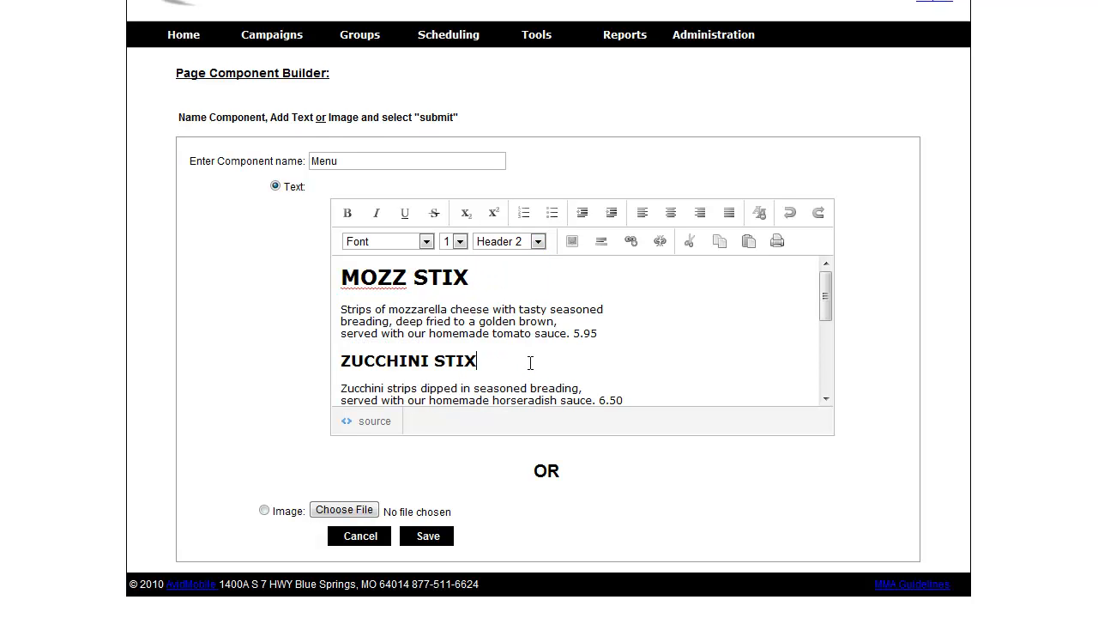
Step: Format the SAMPLER PLATE line as Header 1 and save the Menu component
scroll(501, 310, "down", 5)
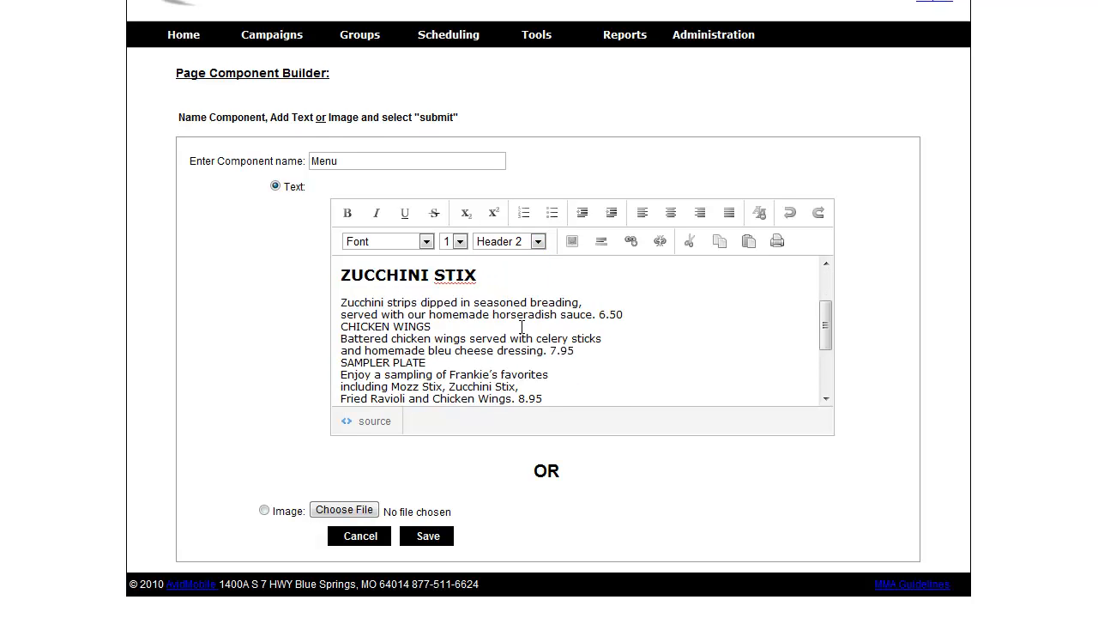
left_click_drag(436, 276, 340, 273)
left_click(545, 239)
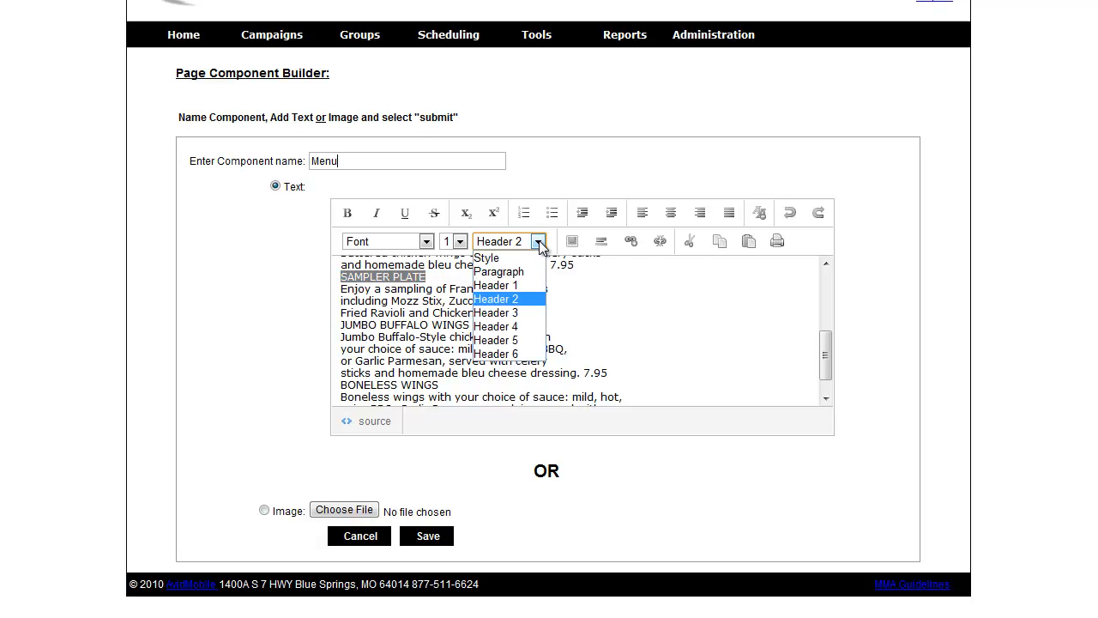
left_click(513, 286)
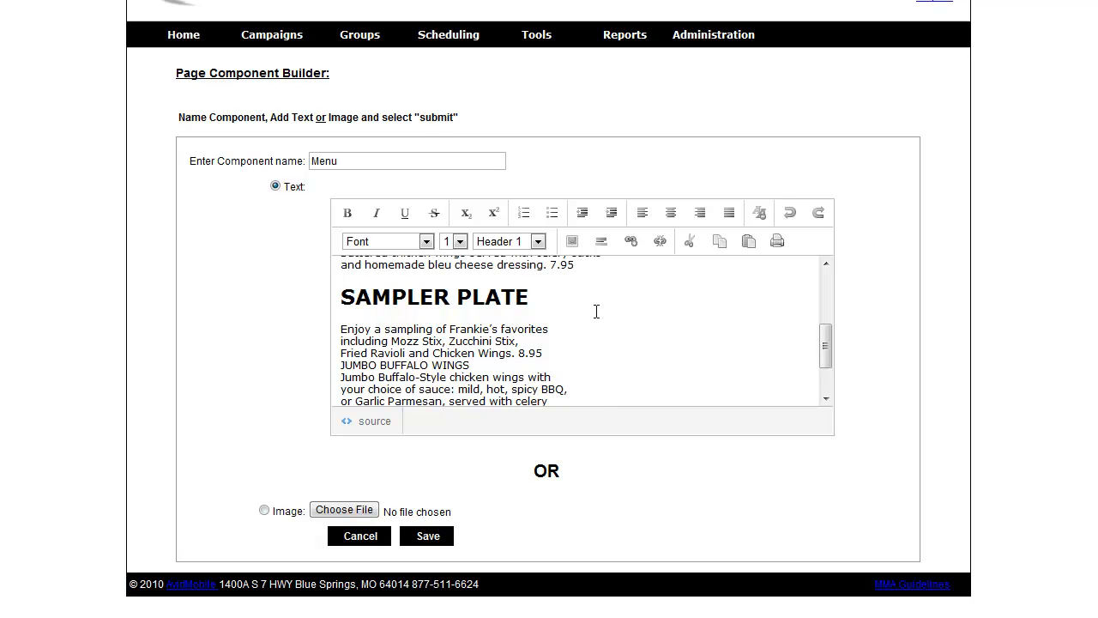
left_click_drag(825, 345, 825, 285)
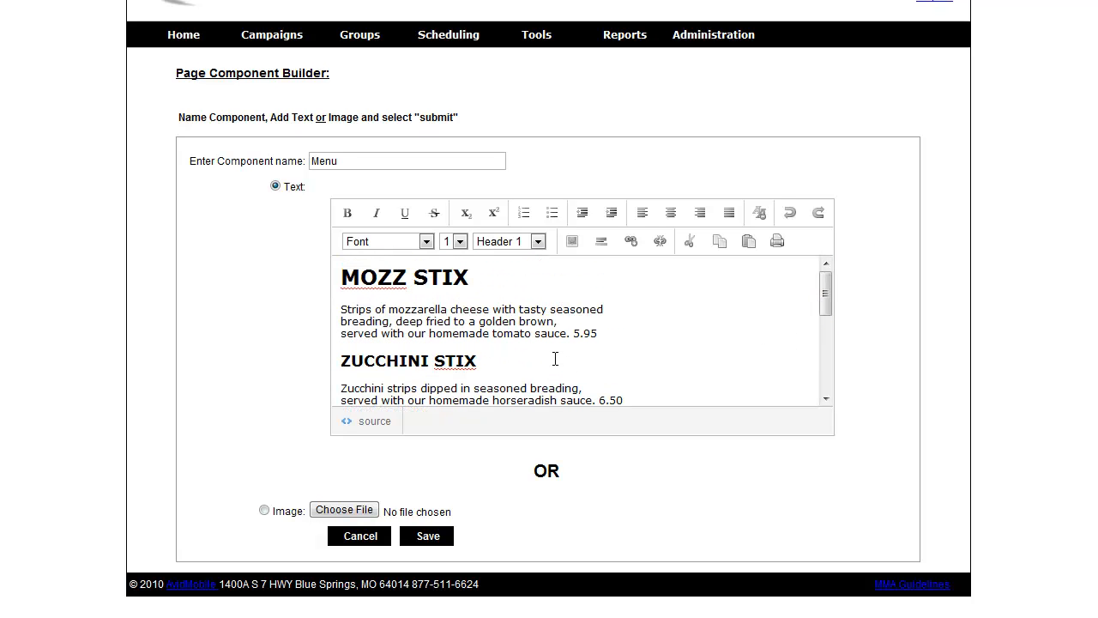
left_click(427, 536)
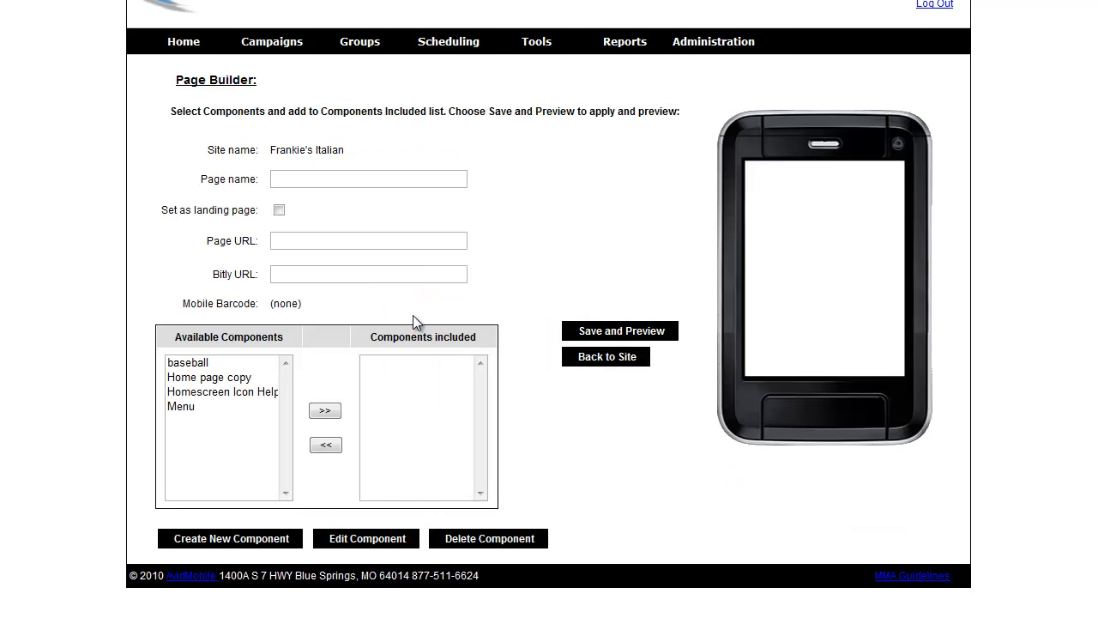
Step: Name the new page Menu, include the Menu component in it, and save the page with a preview
left_click(312, 183)
type("Menu")
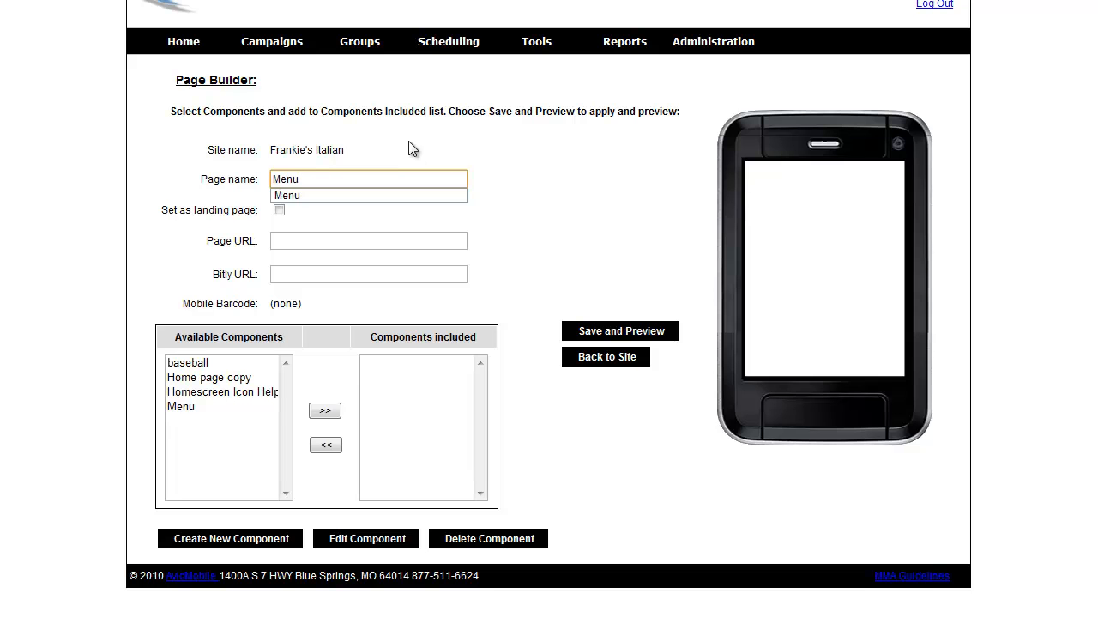
left_click(529, 178)
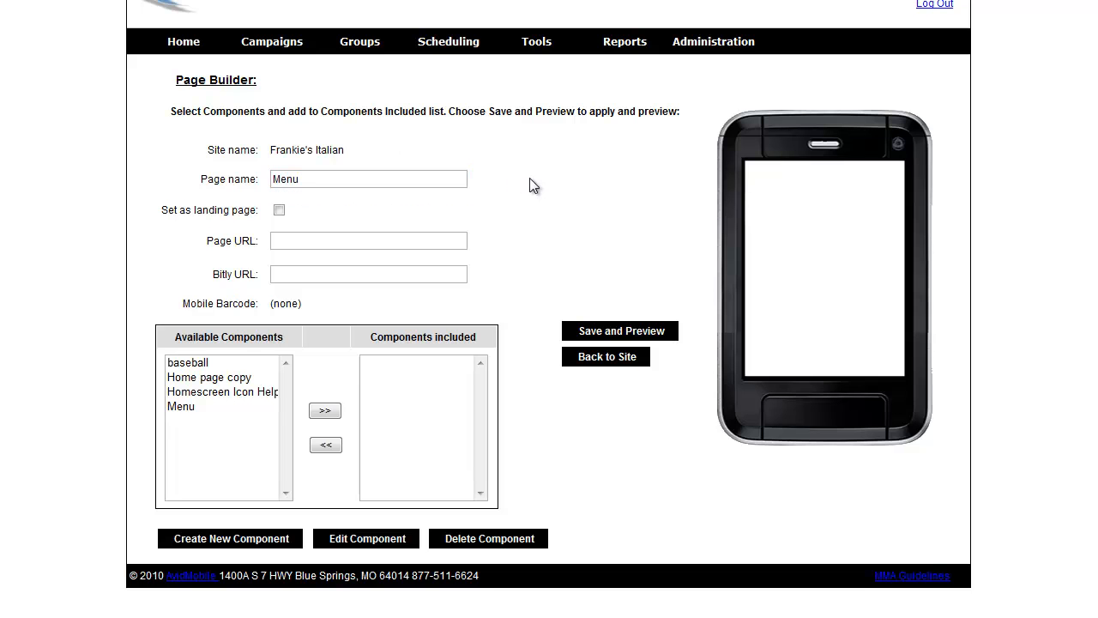
left_click(203, 404)
left_click(324, 410)
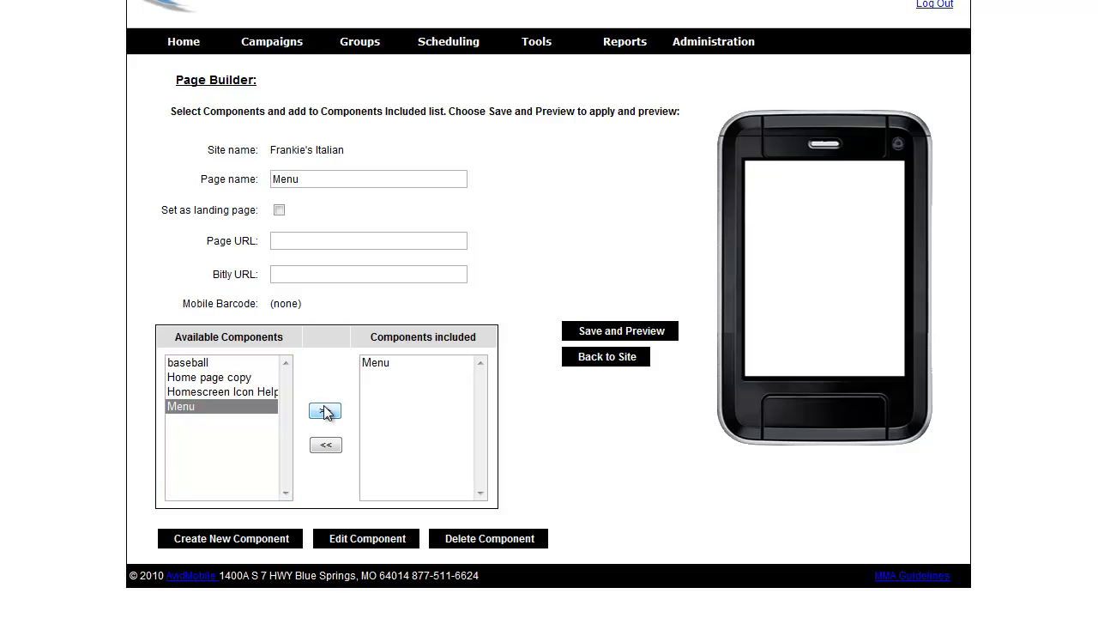
left_click(612, 334)
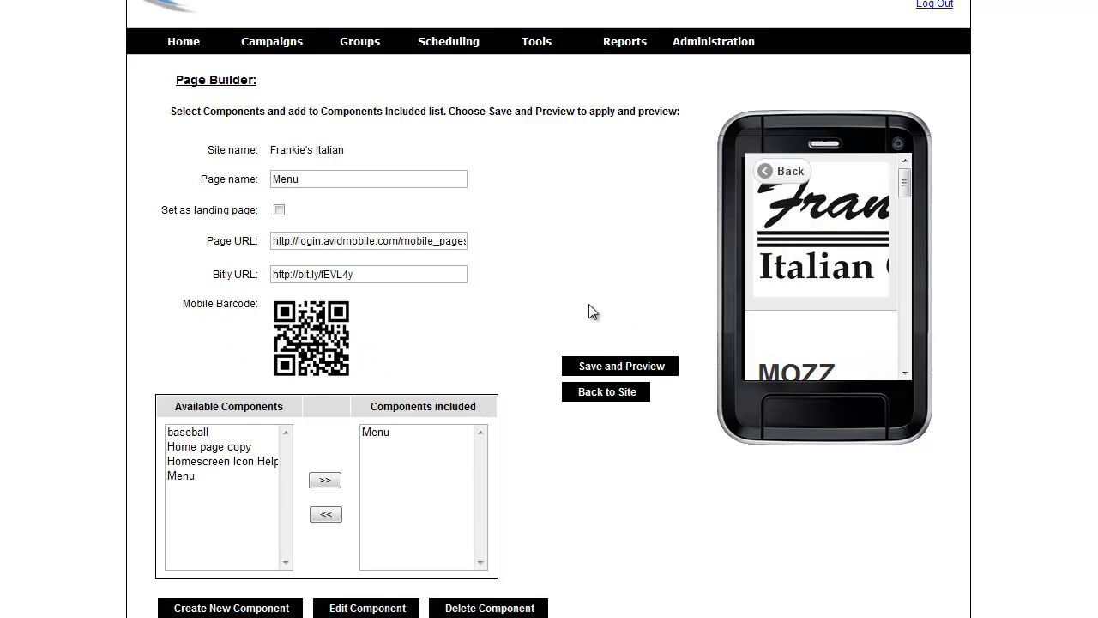
Step: Test the navigation in the phone preview by following the Home link below the menu and the Menu link back
left_click_drag(905, 184, 912, 360)
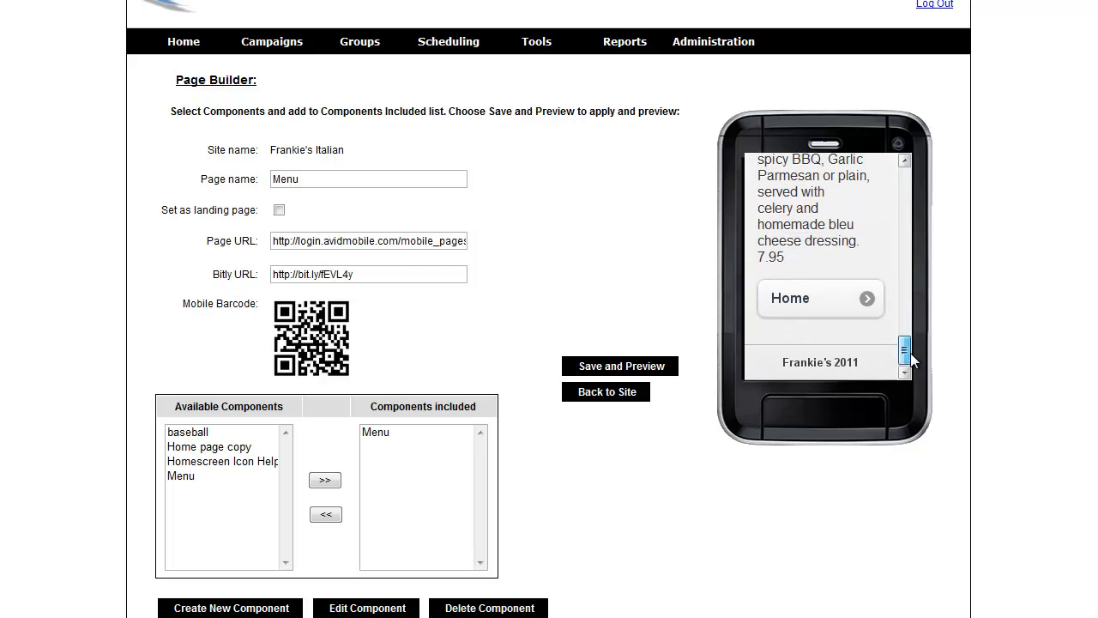
left_click(832, 314)
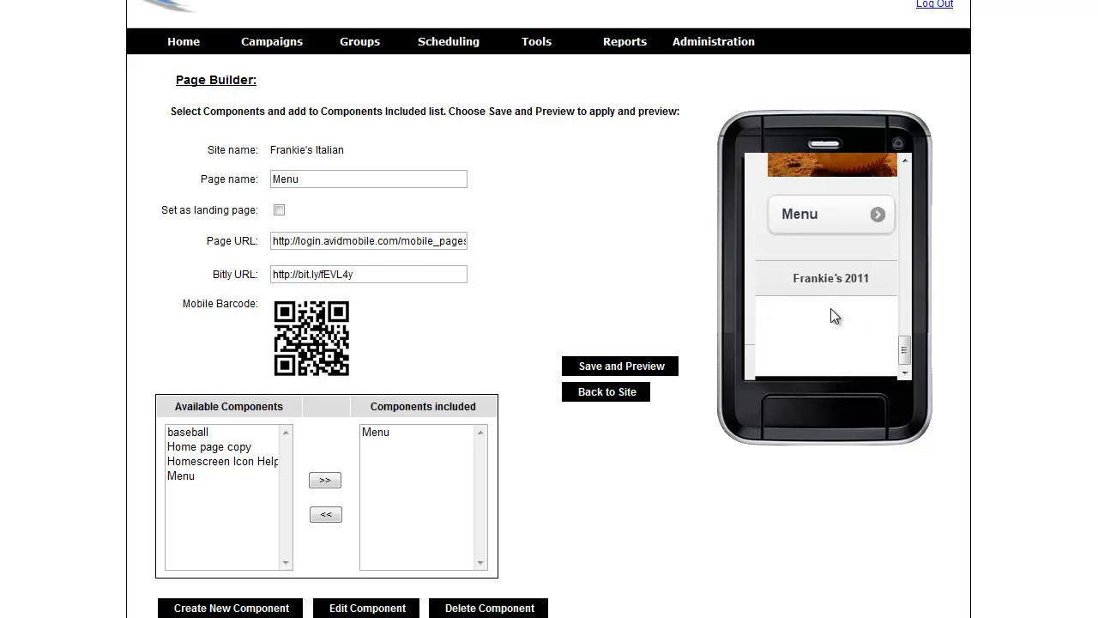
left_click_drag(905, 176, 884, 354)
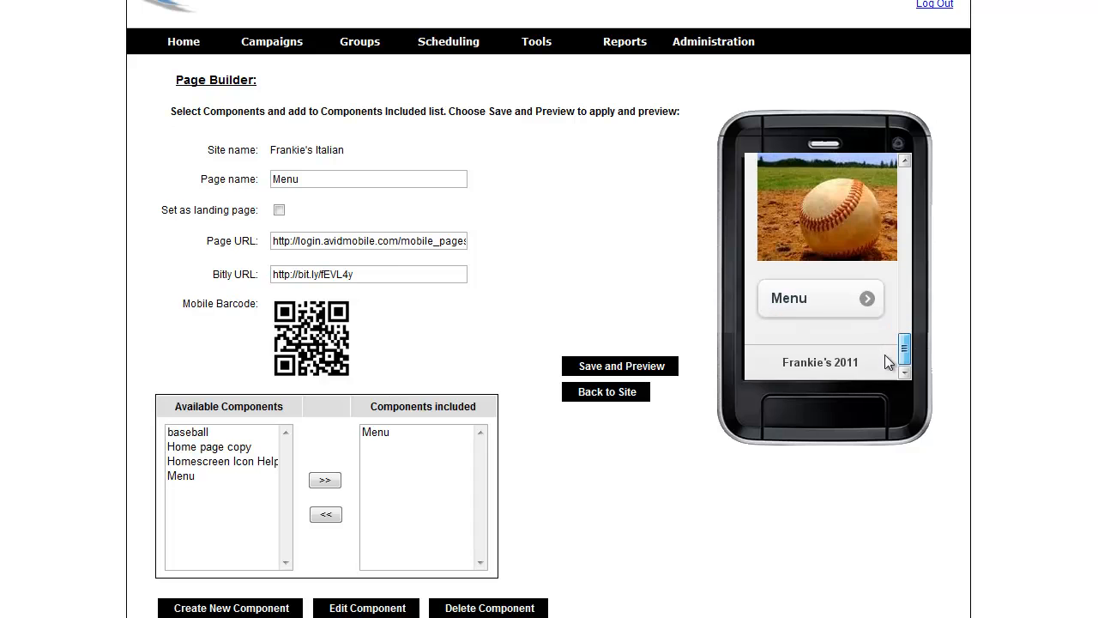
left_click(832, 304)
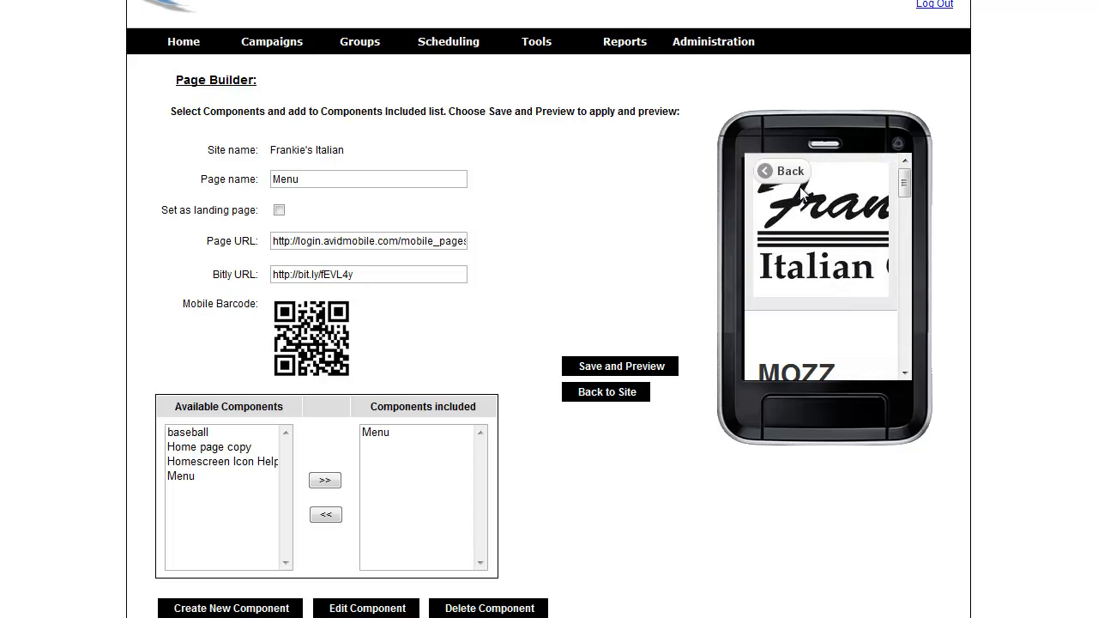